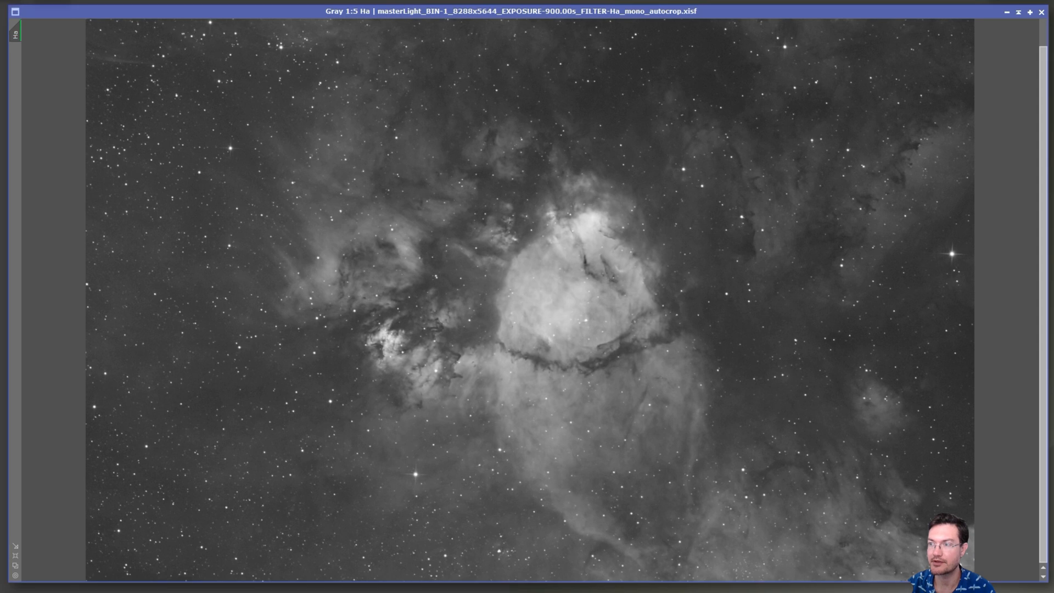
Redo the undone processing of the Ha image, from star removal through contrast enhancement to the 180-degree rotation.
key(ctrl+y)
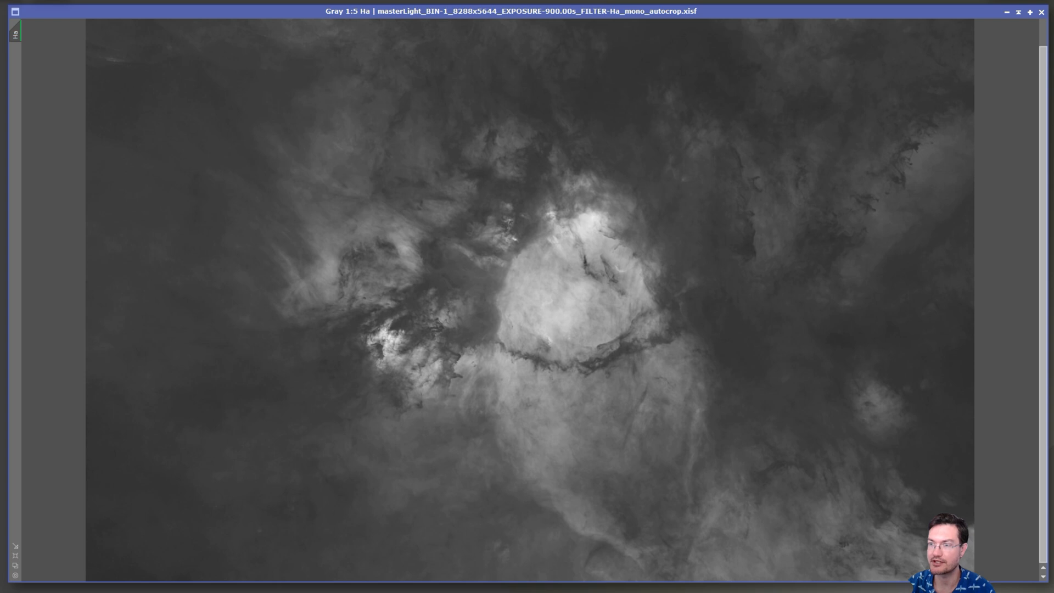
key(ctrl+y)
key(ctrl+F12)
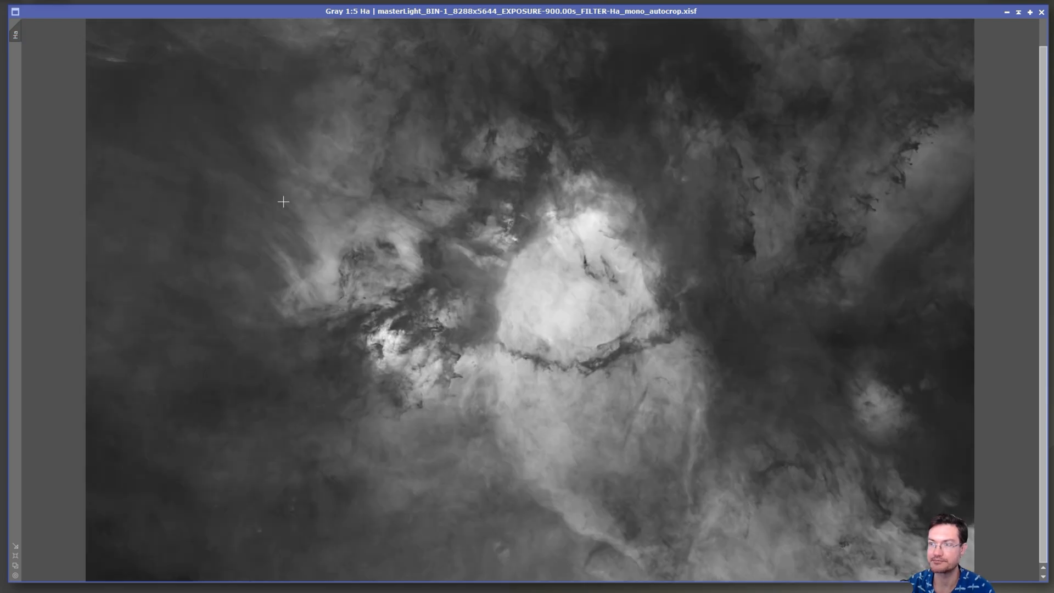
key(ctrl+y)
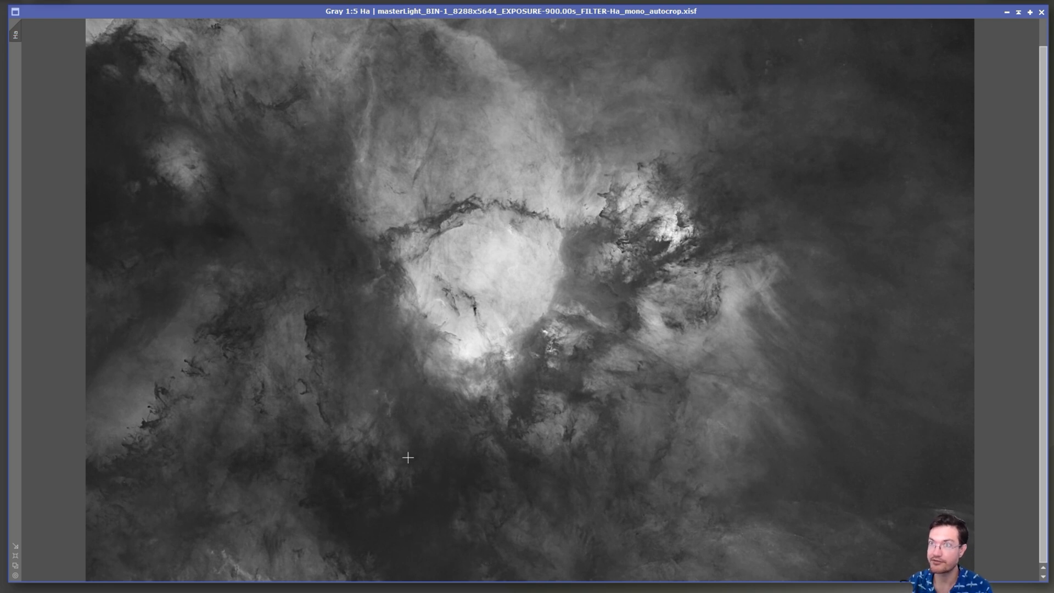
Open the HLP script Astro Image Detail, review its structure sharpening and denoise settings for Ha, and close it without running it.
click(253, 0)
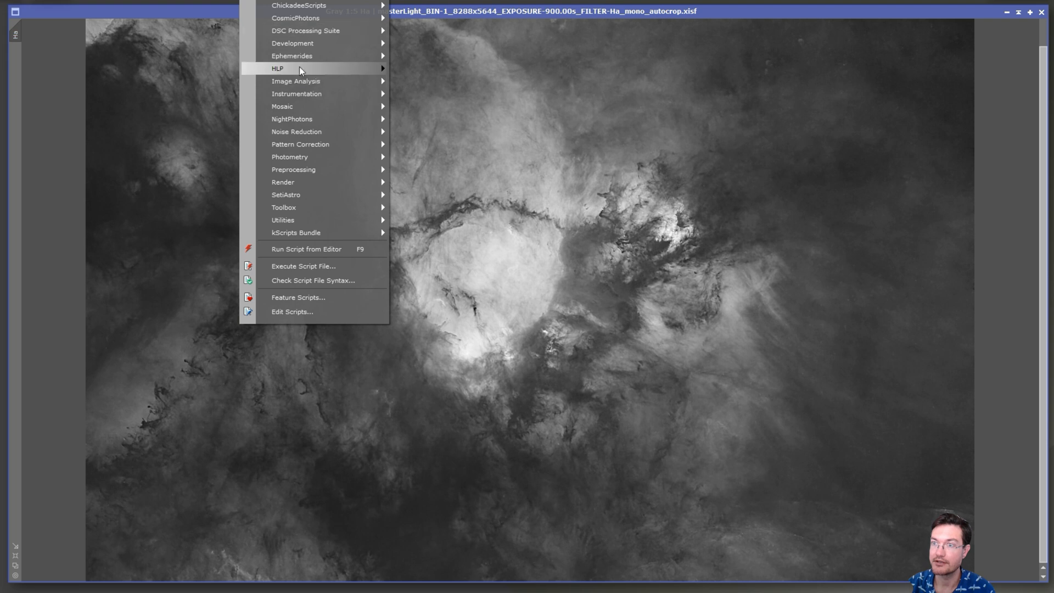
mouse_move(300, 69)
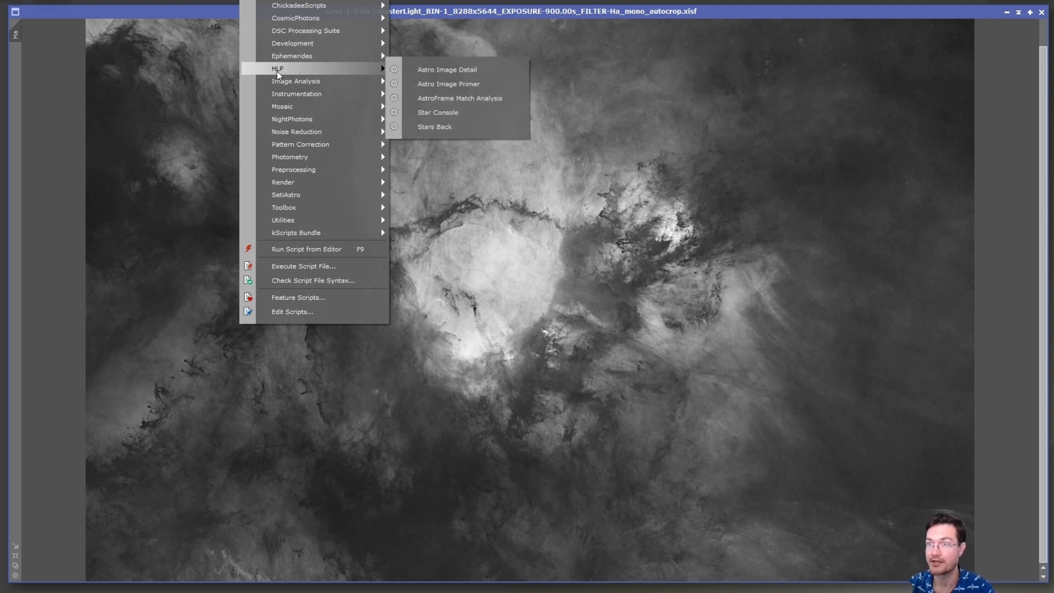
click(453, 70)
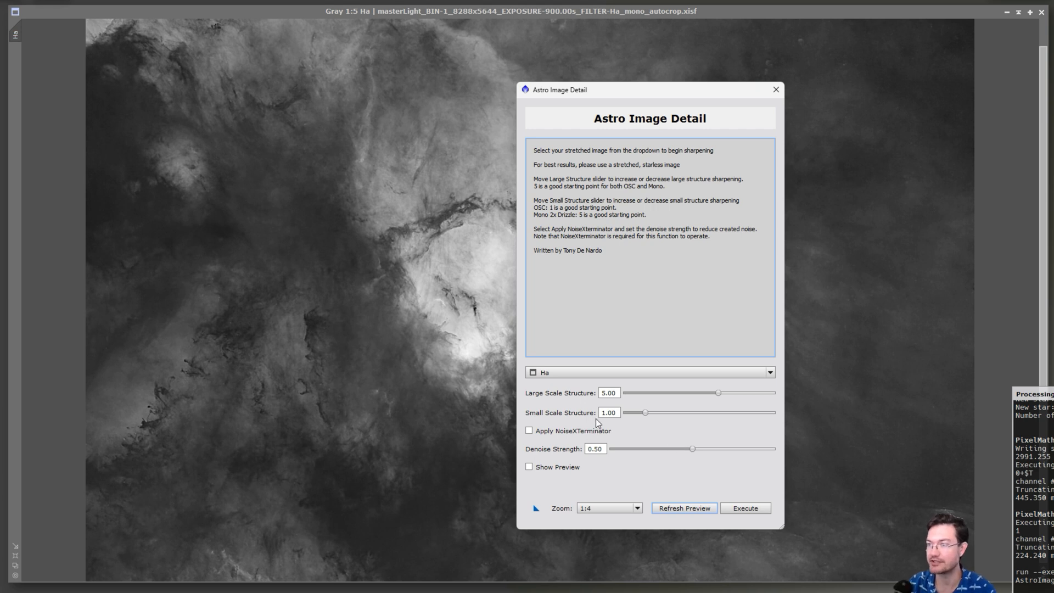
click(776, 91)
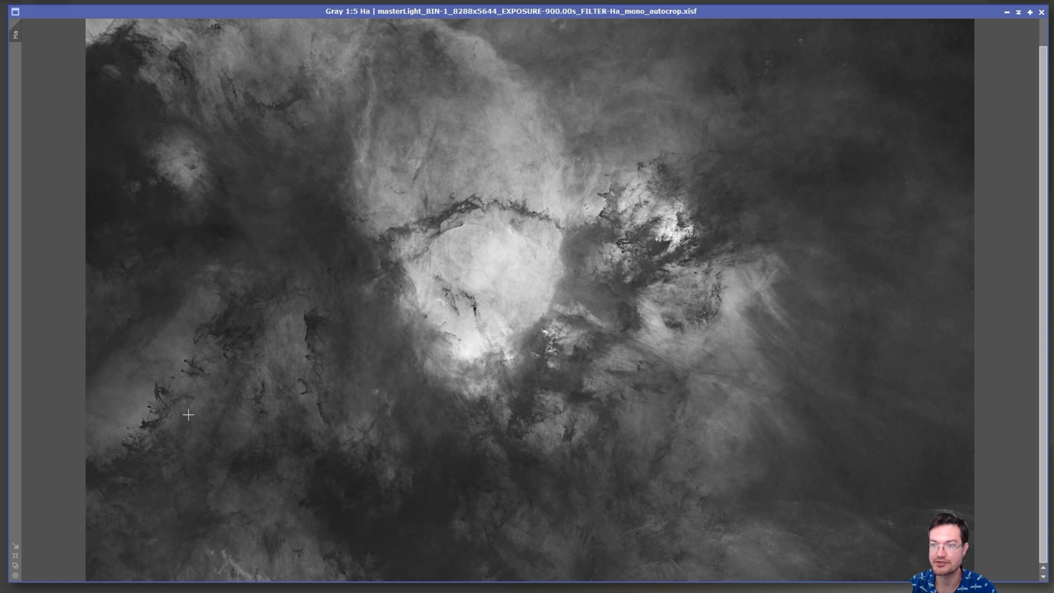
Examine the starless Ha image's bright nebula and the small dark structures at its lower-left edge at up to 1:1.
scroll(704, 207, up, 3)
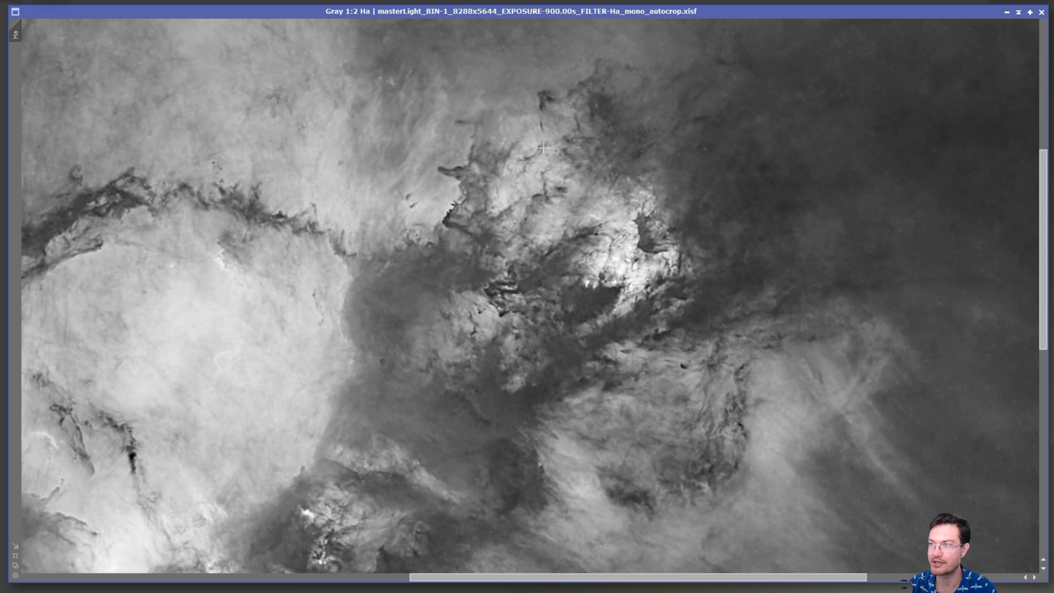
scroll(691, 435, down, 3)
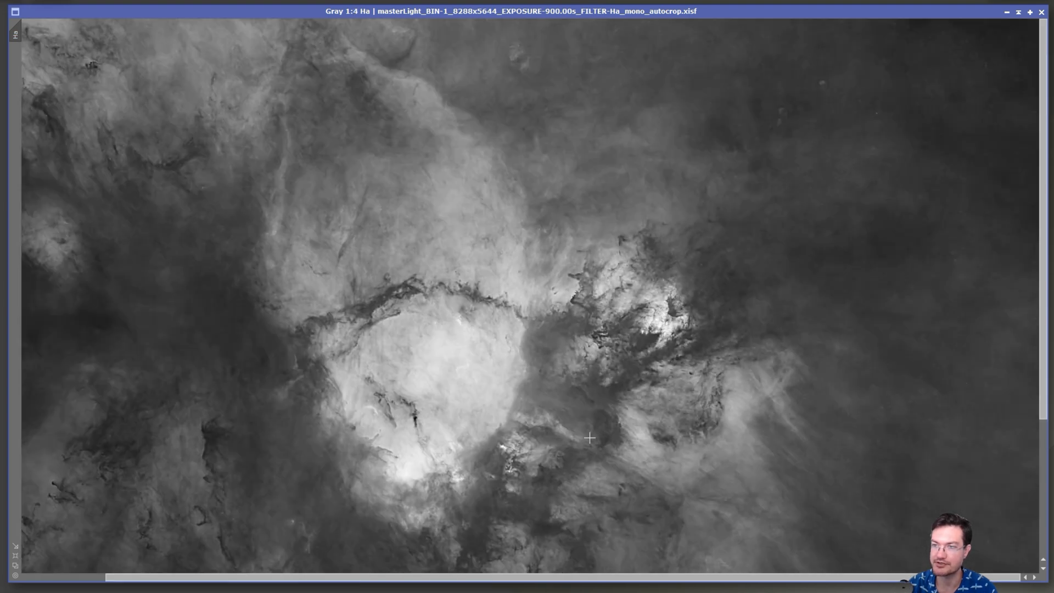
scroll(132, 464, up, 3)
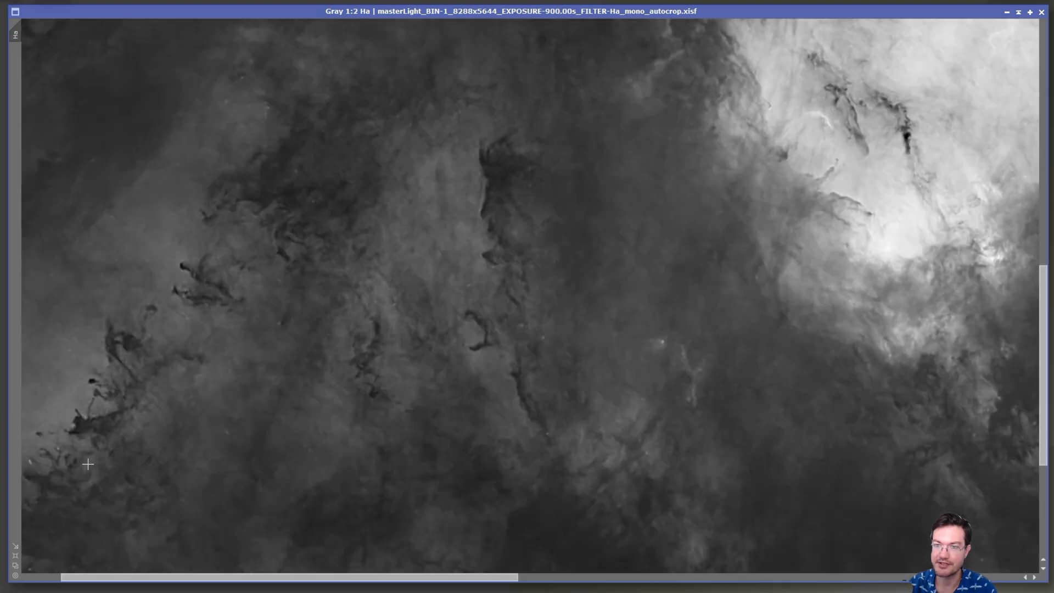
drag(205, 578, 160, 579)
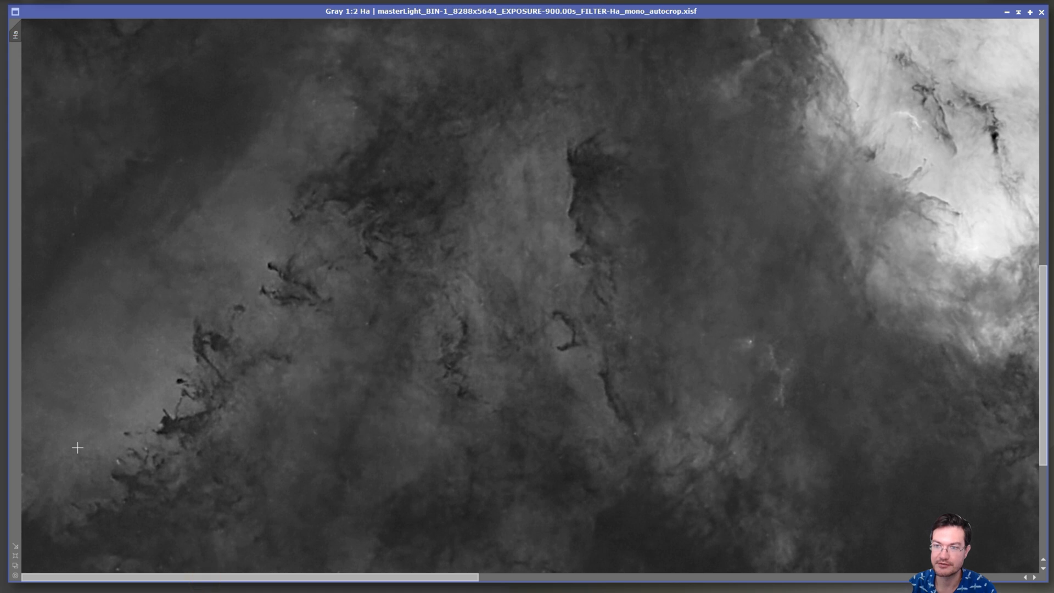
scroll(80, 447, up, 1)
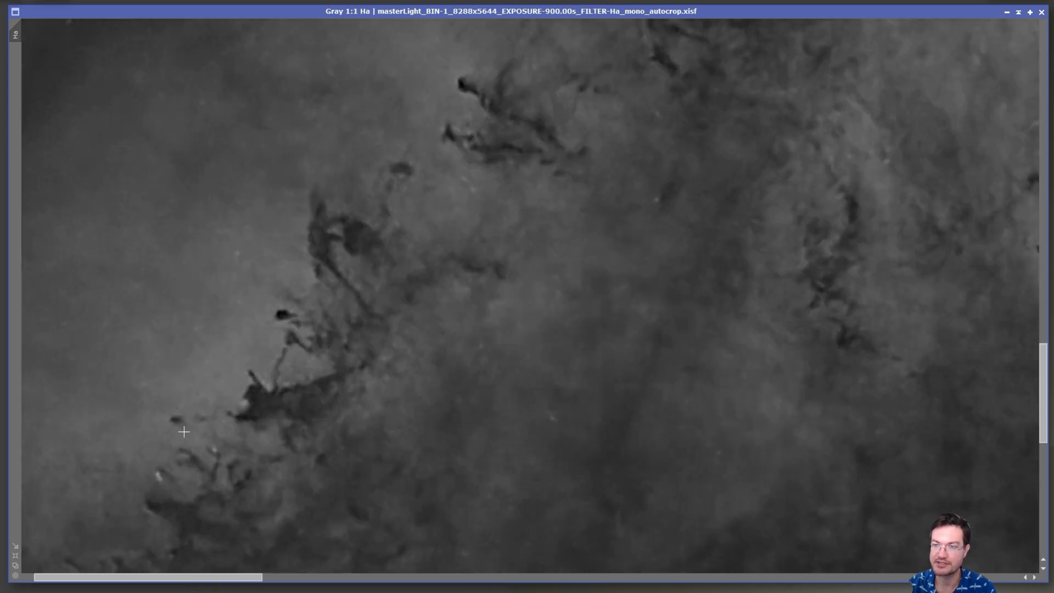
scroll(341, 362, down, 1)
scroll(335, 372, down, 1)
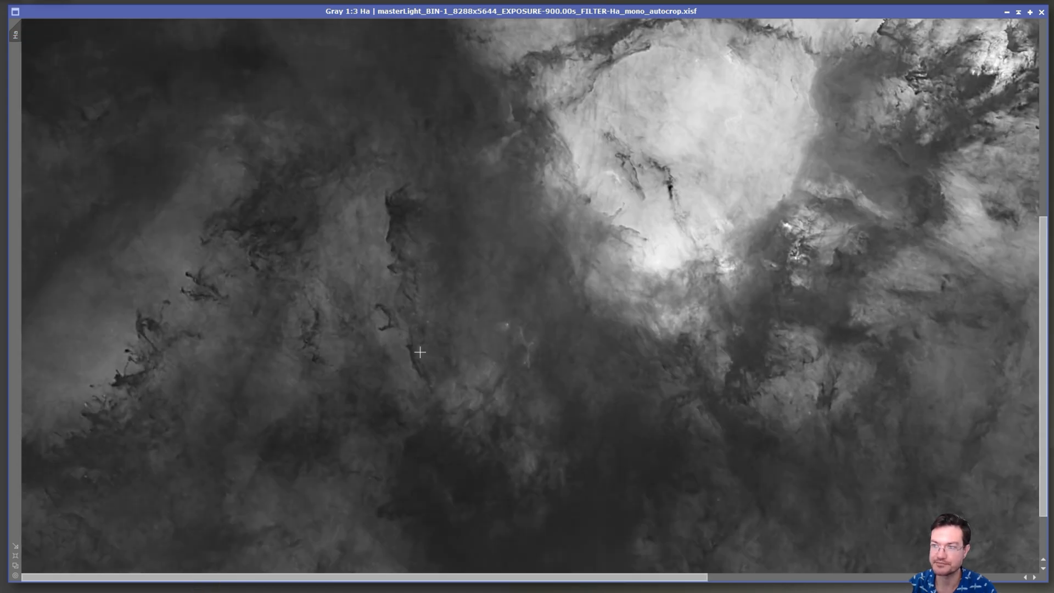
scroll(377, 348, down, 1)
scroll(571, 353, down, 1)
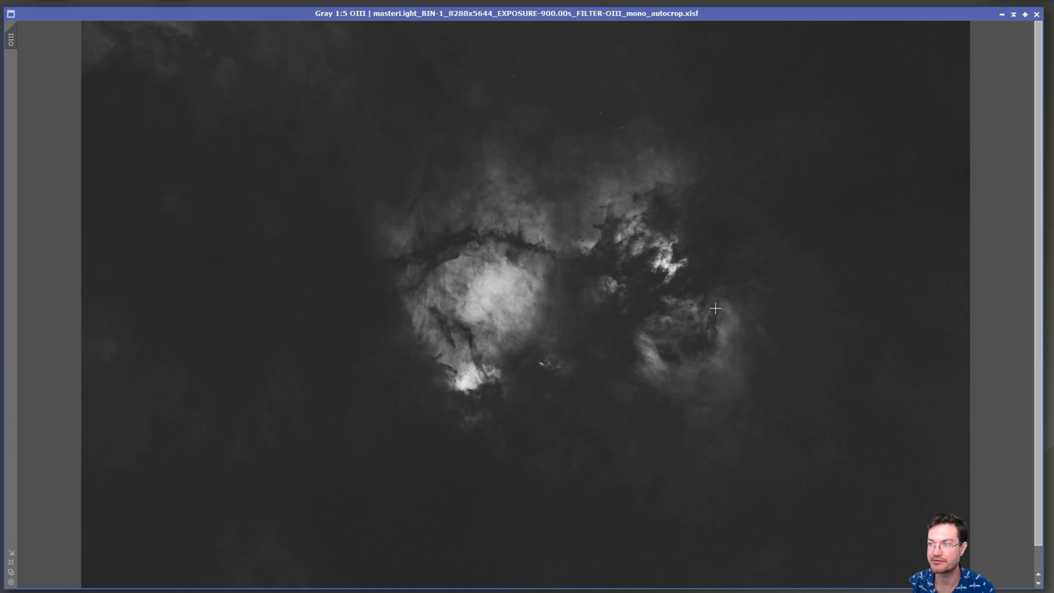
Examine the starless OIII image, focusing on the bright core and the bright knot to its upper right.
scroll(555, 231, down, 1)
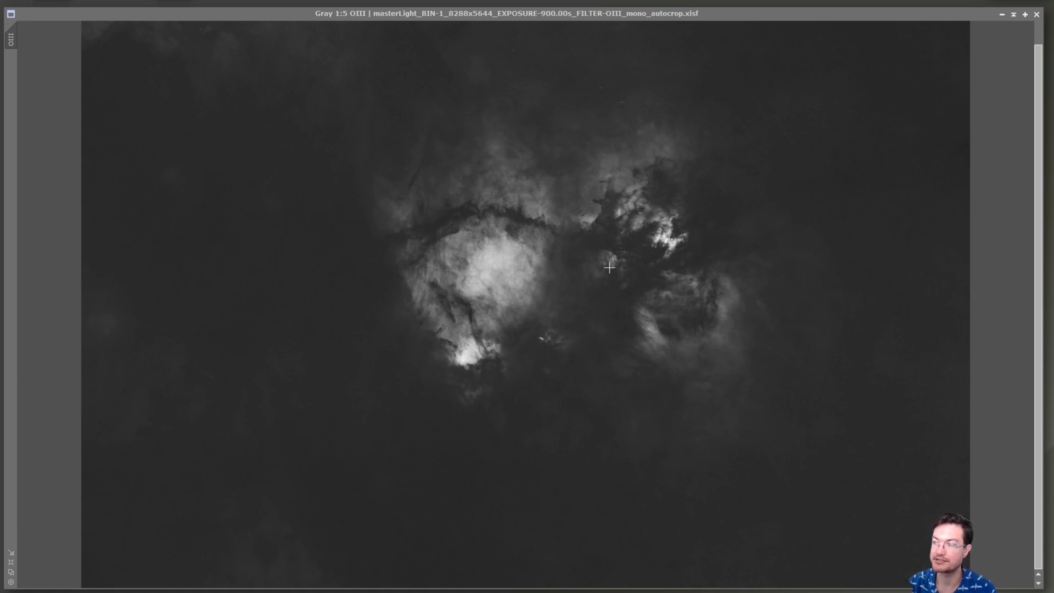
scroll(670, 234, up, 3)
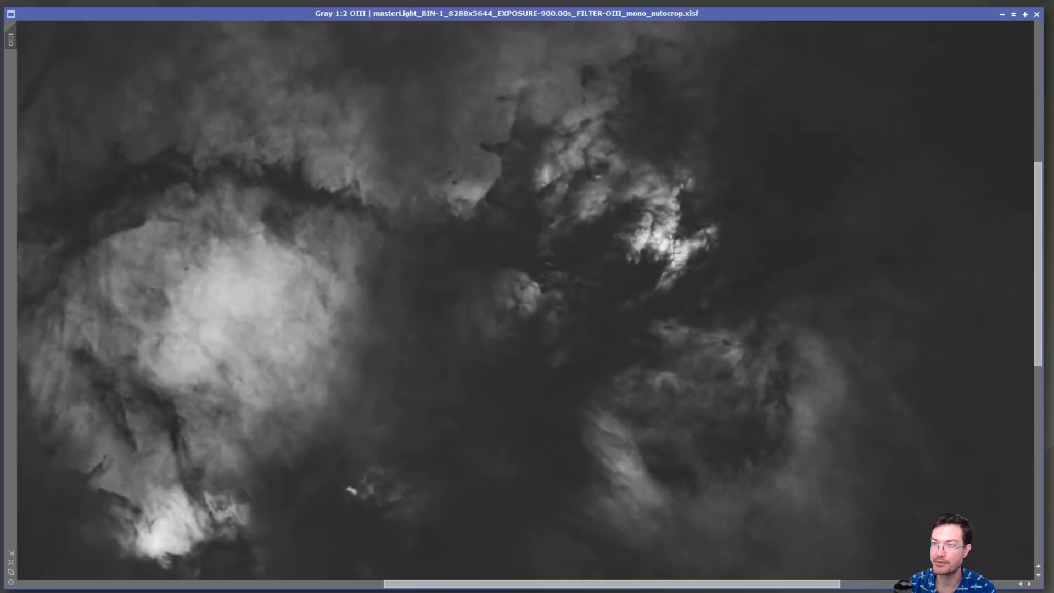
drag(637, 247, 678, 218)
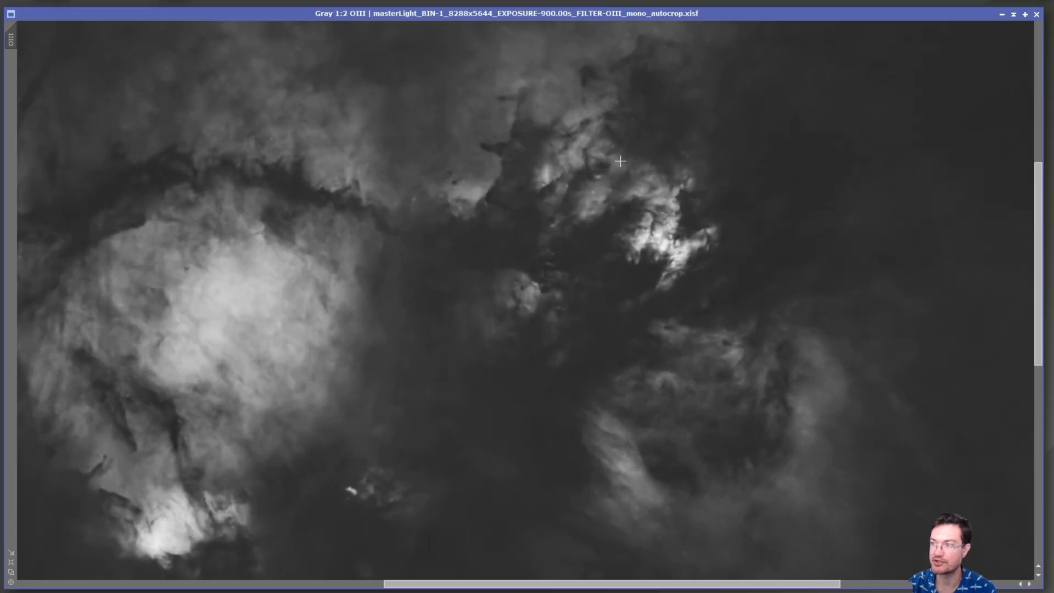
scroll(343, 378, down, 1)
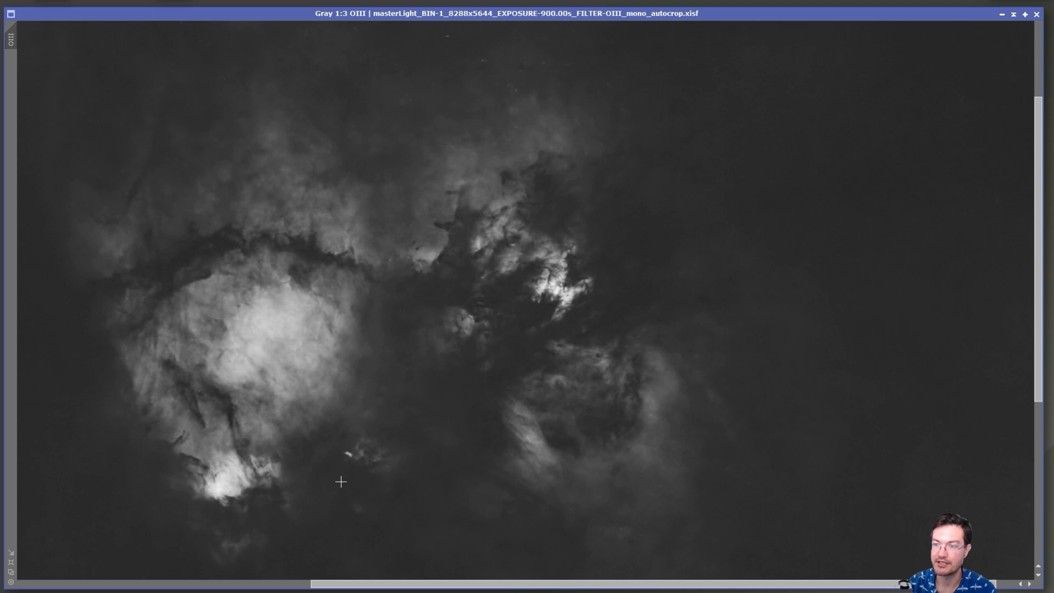
scroll(313, 397, down, 2)
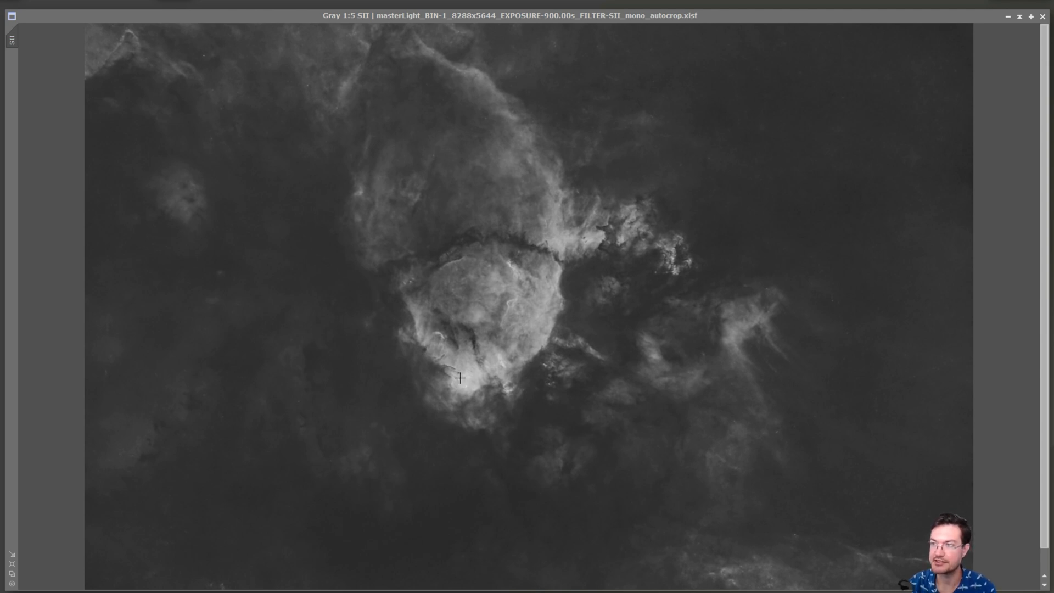
Examine the starless SII image, covering the core's bright tip and rim, the filaments to its right and the faint surroundings.
scroll(464, 353, up, 3)
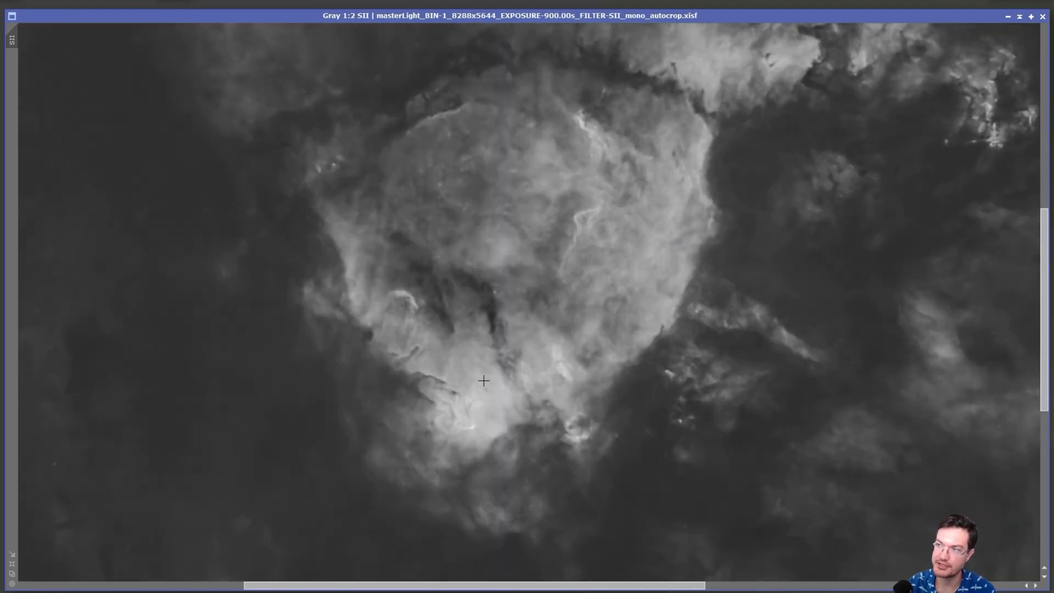
scroll(484, 381, down, 2)
scroll(484, 380, down, 1)
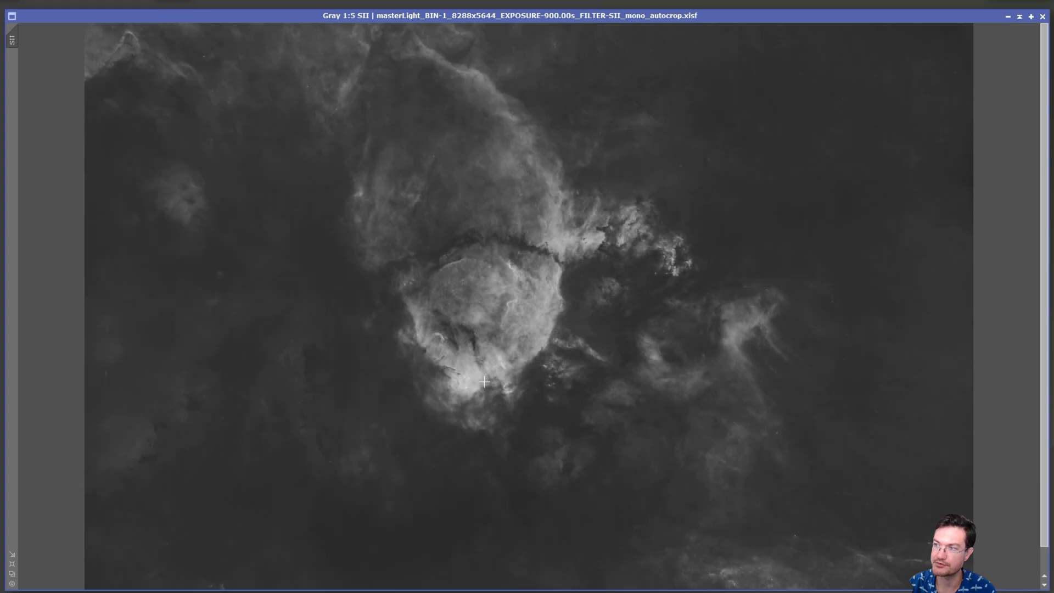
drag(786, 552, 900, 532)
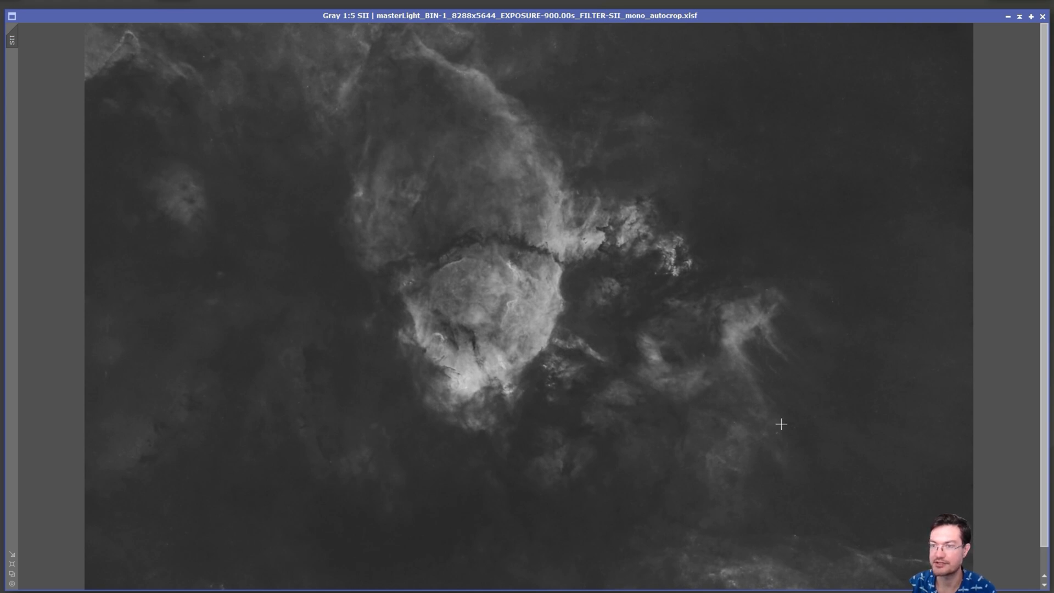
click(757, 311)
drag(780, 345, 754, 327)
scroll(538, 232, up, 2)
drag(516, 235, 739, 268)
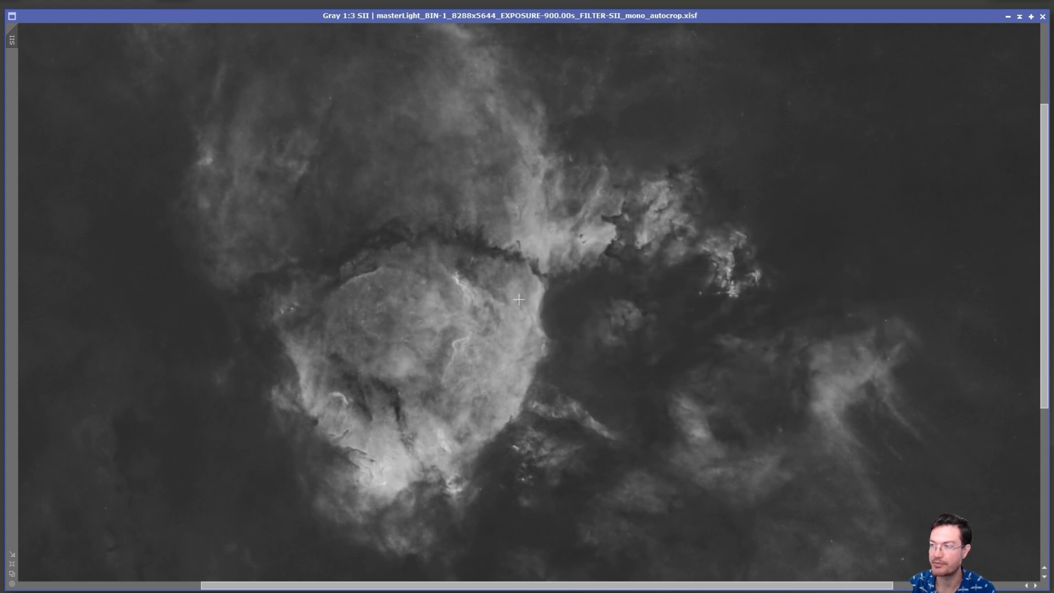
scroll(549, 300, down, 2)
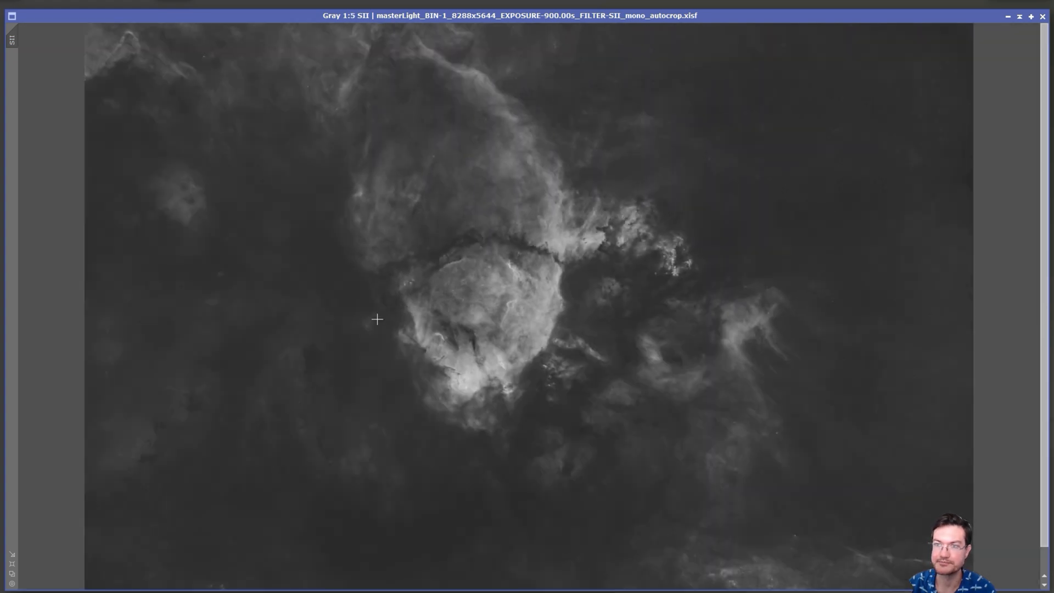
drag(182, 388, 157, 223)
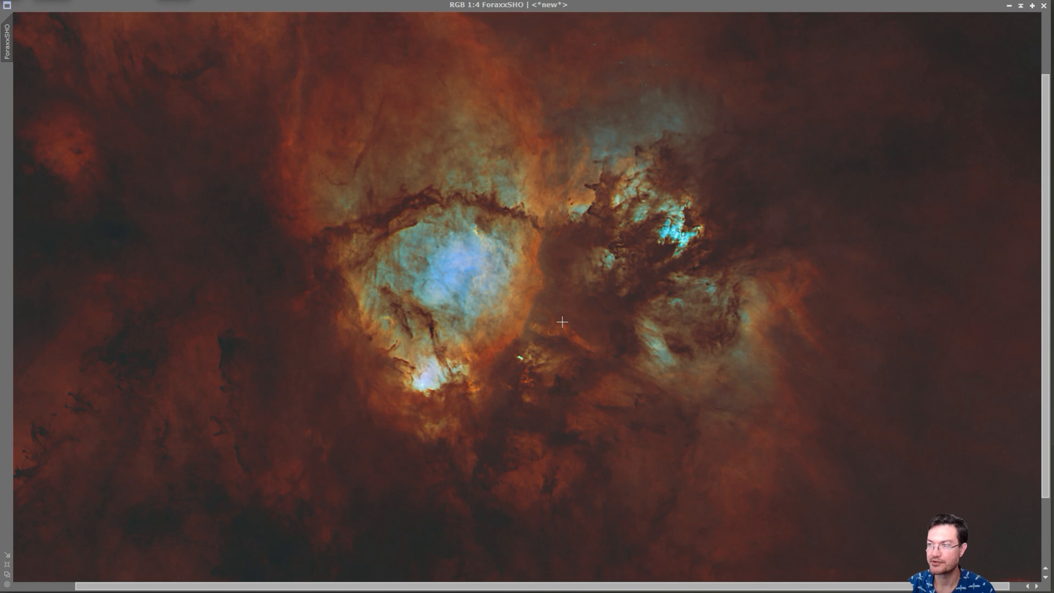
Compare the ForaxxSHO and HOO colour combinations, checking the red background and pale core in HOO.
scroll(563, 319, down, 1)
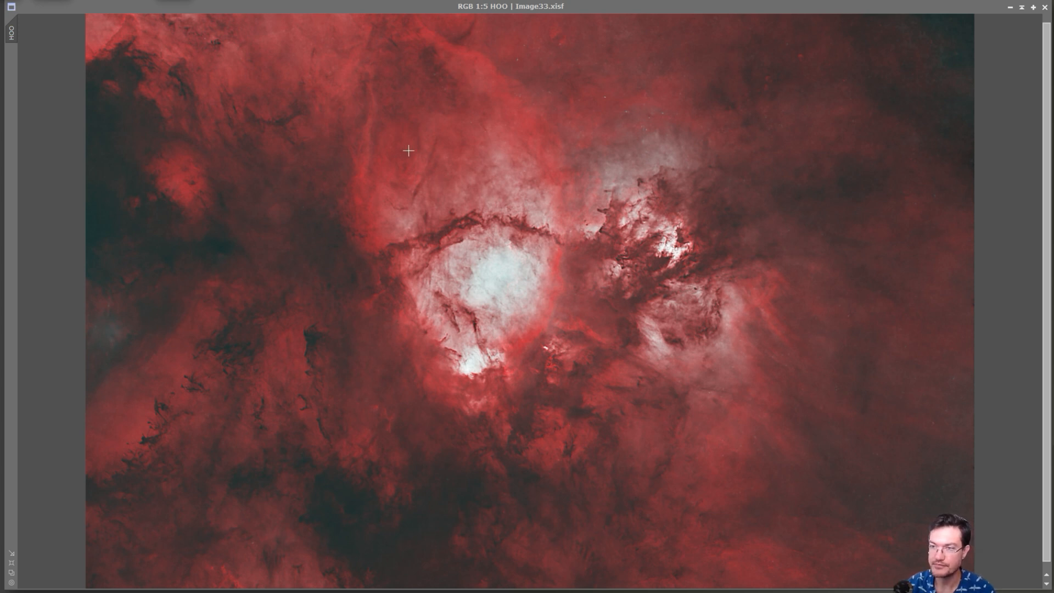
click(255, 429)
drag(173, 385, 198, 297)
drag(514, 290, 511, 268)
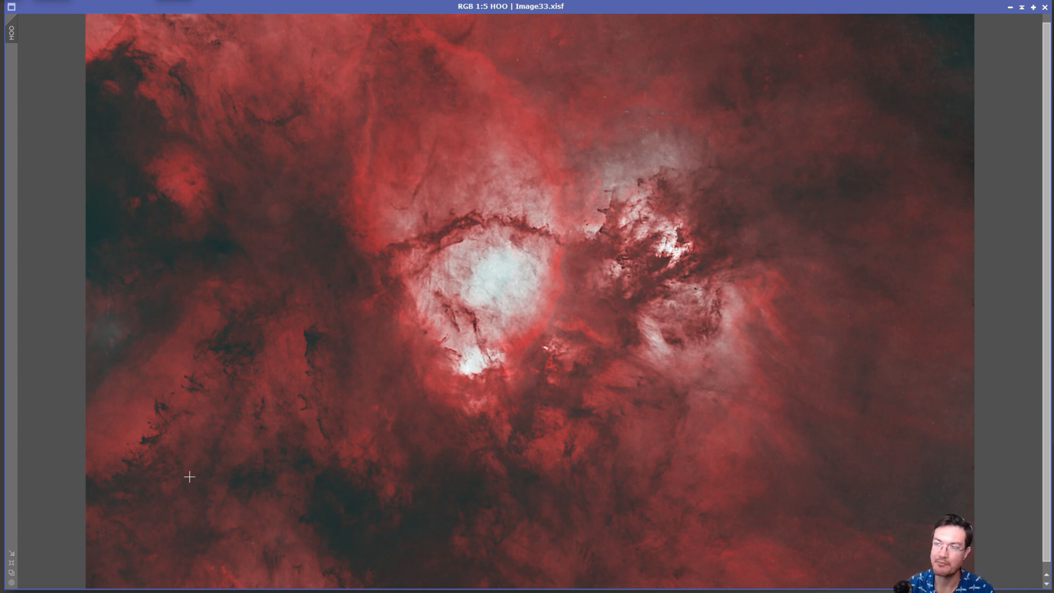
click(497, 282)
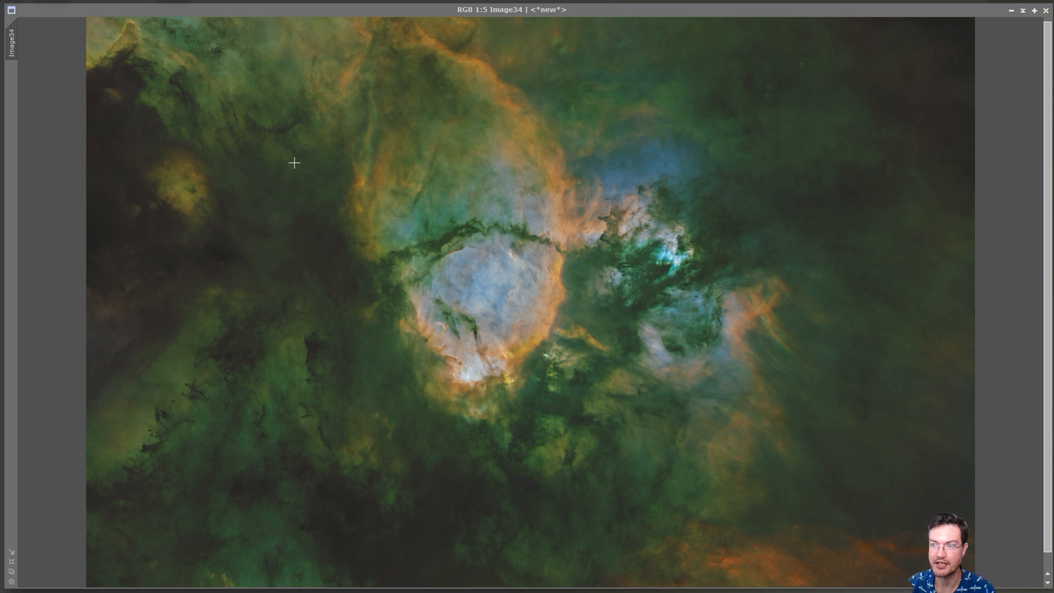
Examine the orange filaments at the lower right and beside the nebula core in the colour combination Image34.
drag(699, 549, 872, 524)
click(742, 336)
click(770, 317)
click(731, 327)
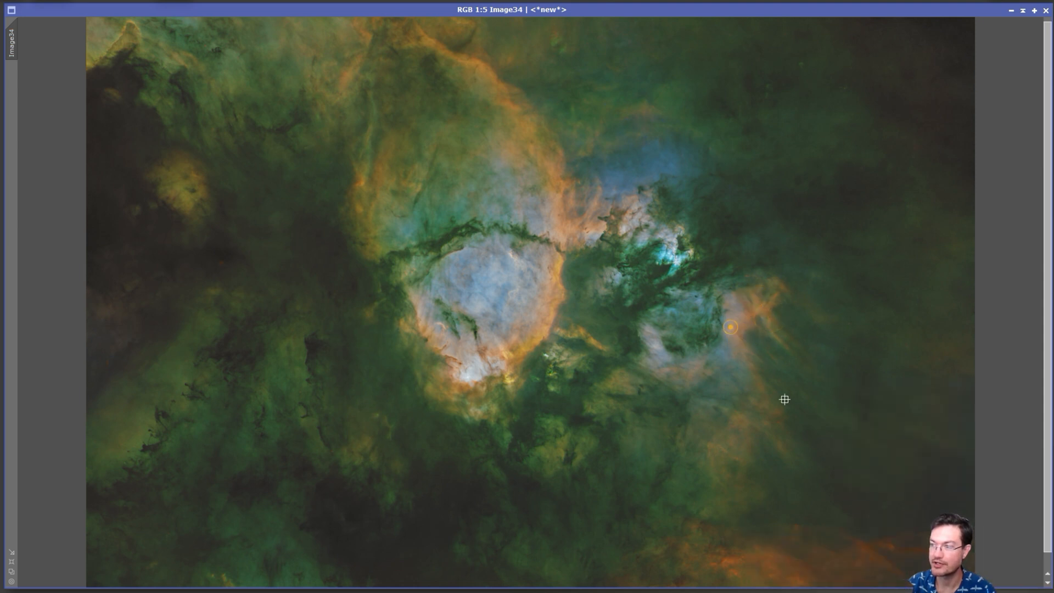
click(795, 380)
click(826, 374)
scroll(717, 261, up, 2)
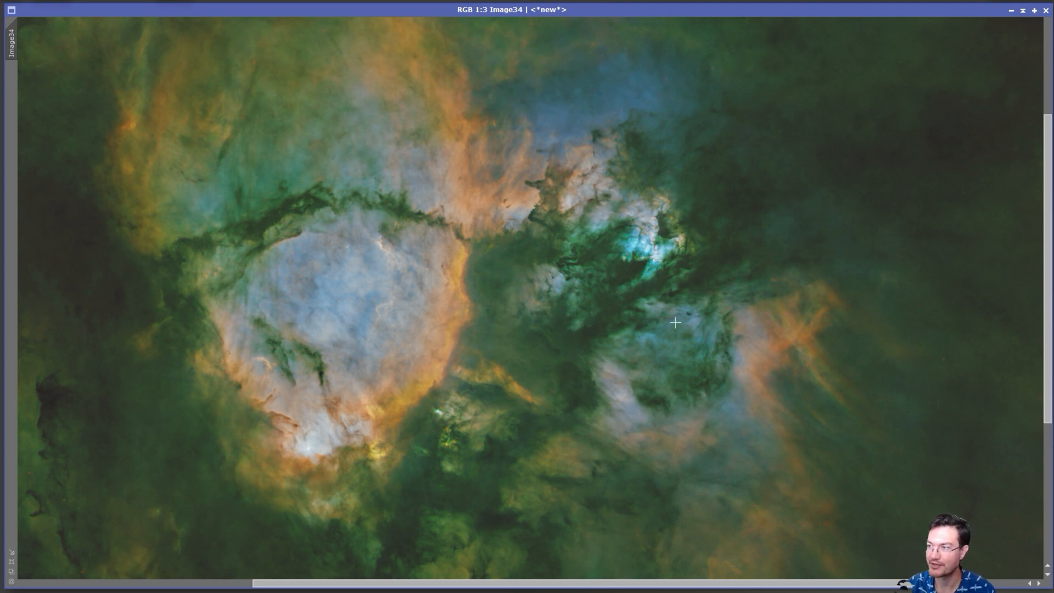
scroll(725, 381, down, 2)
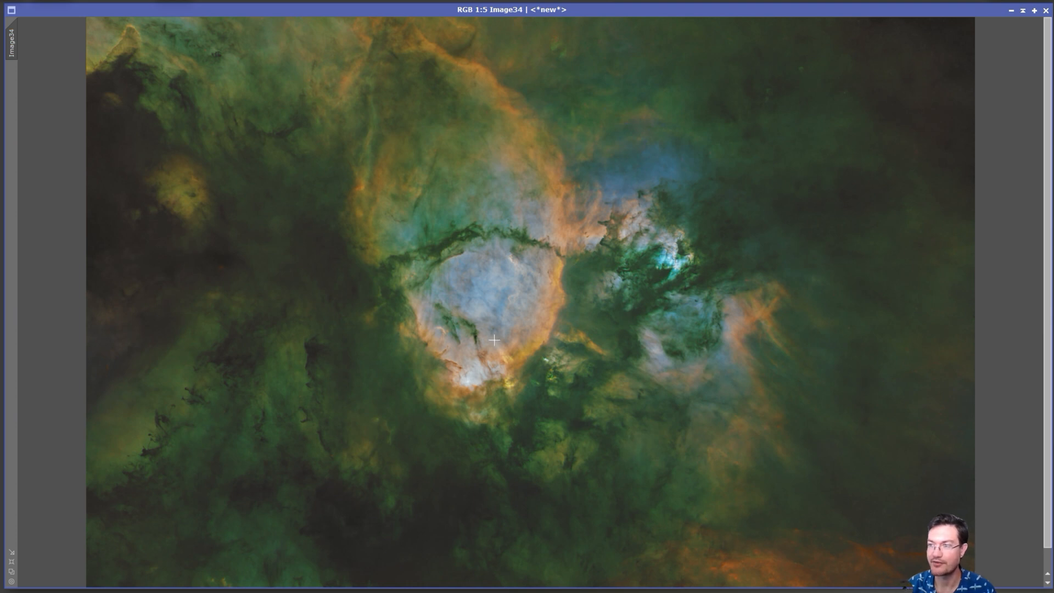
Inspect the blue core and its golden rim in Image34 at up to 1:1.
scroll(501, 343, up, 2)
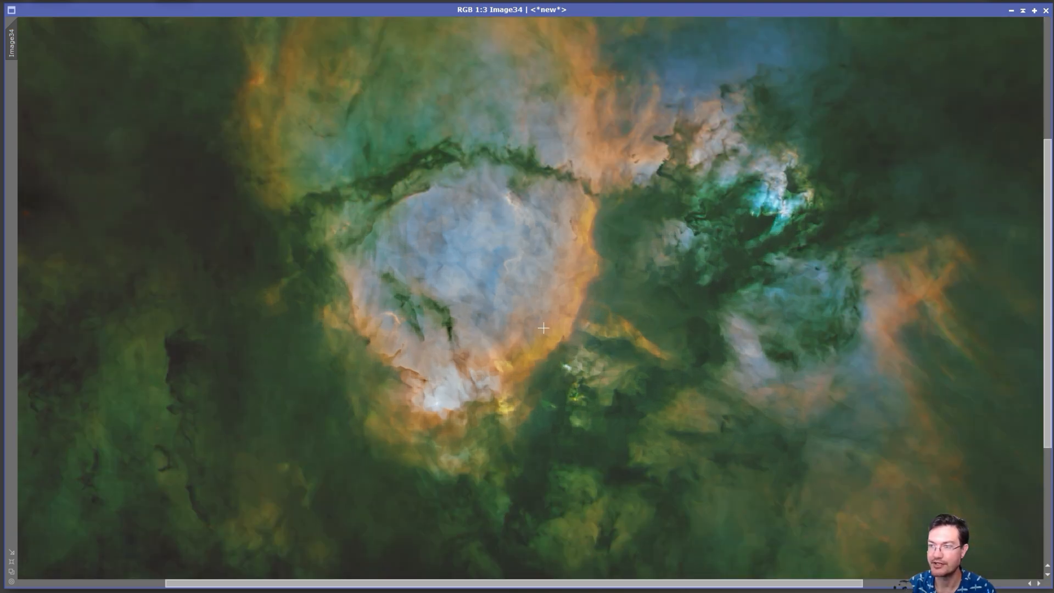
scroll(543, 328, up, 2)
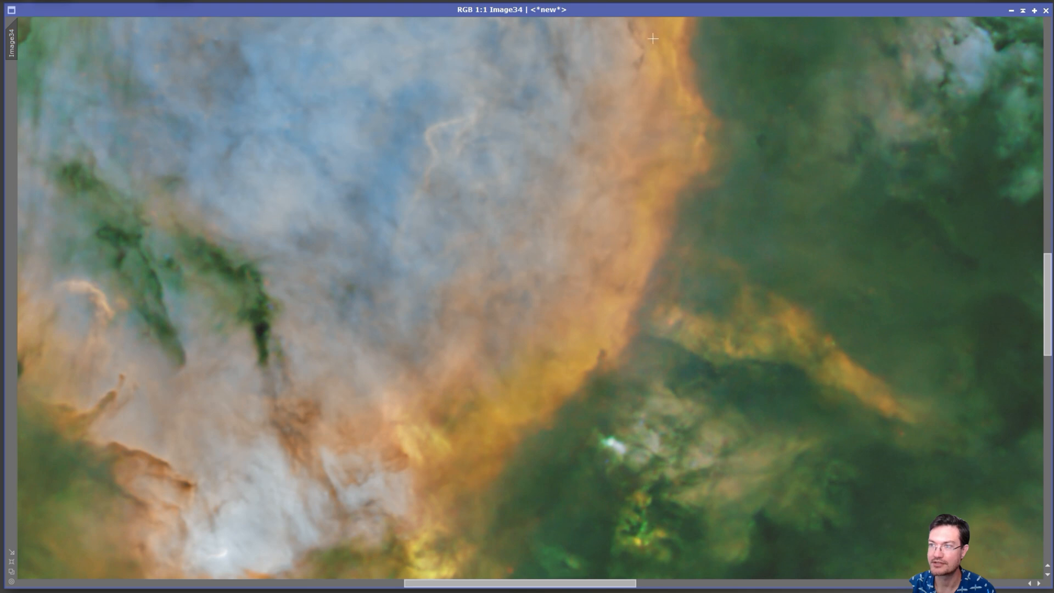
scroll(242, 411, down, 1)
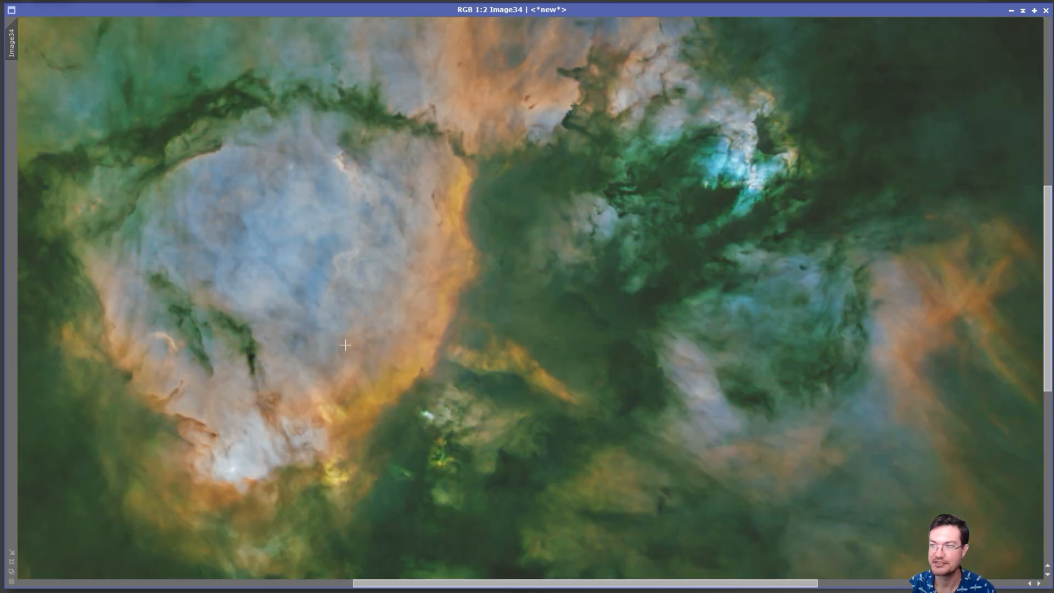
scroll(283, 313, down, 2)
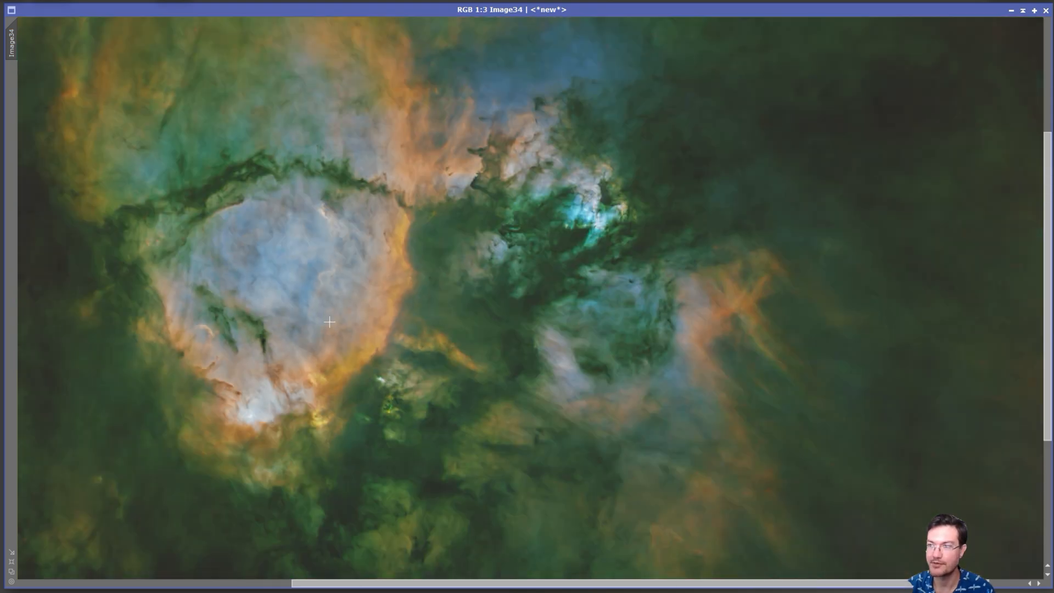
Redo the green reduction and the following processing edit on Image34 with the whole nebula in view.
scroll(461, 282, down, 1)
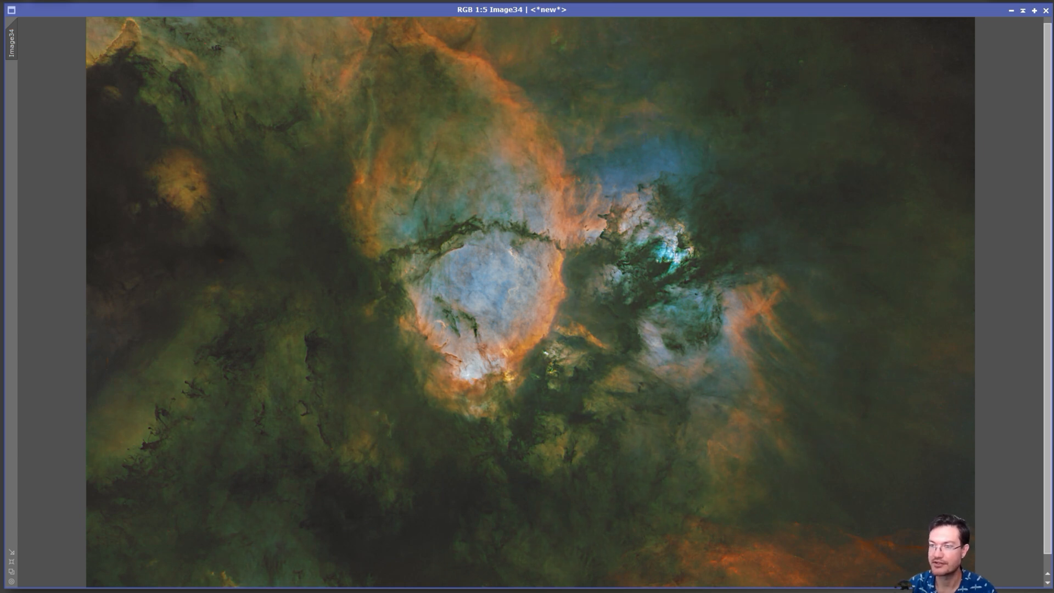
key(ctrl+y)
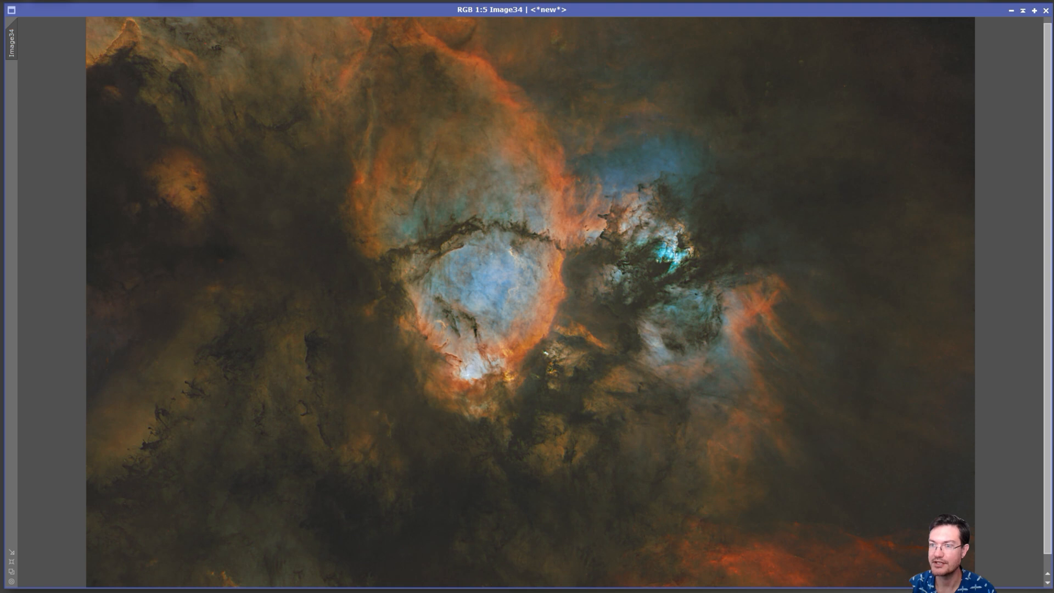
key(ctrl+y)
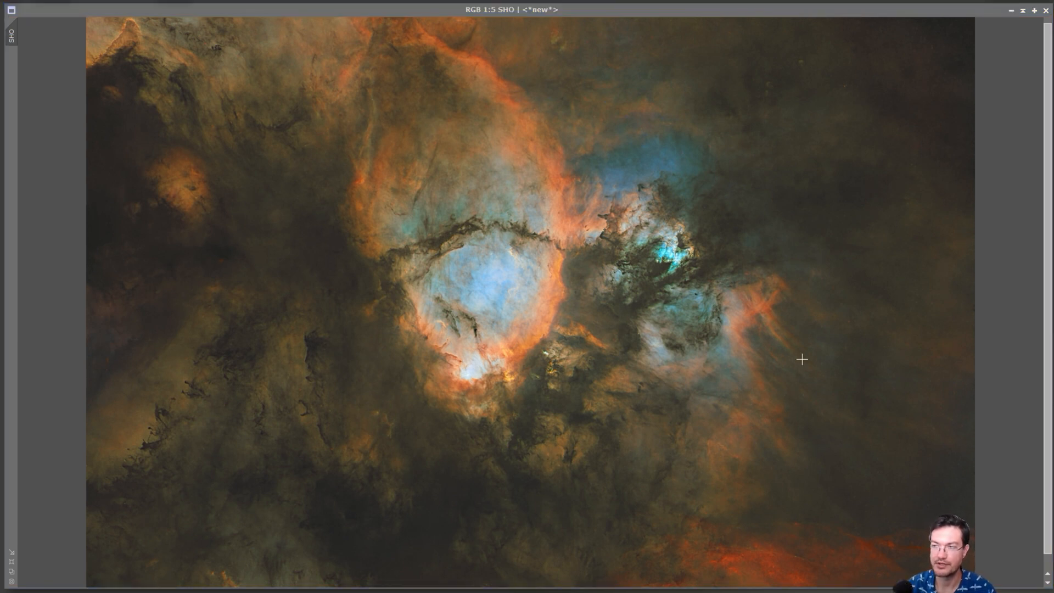
Inspect the blue core and the orange filaments on the right in the SHO image, and minimize its window.
scroll(759, 326, up, 2)
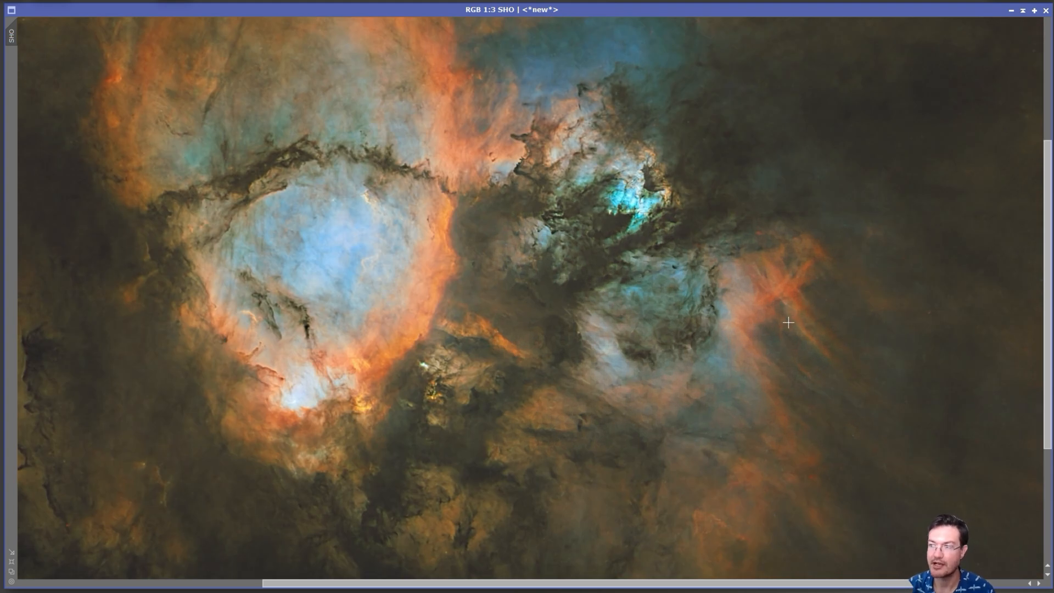
scroll(728, 324, up, 1)
scroll(725, 324, down, 1)
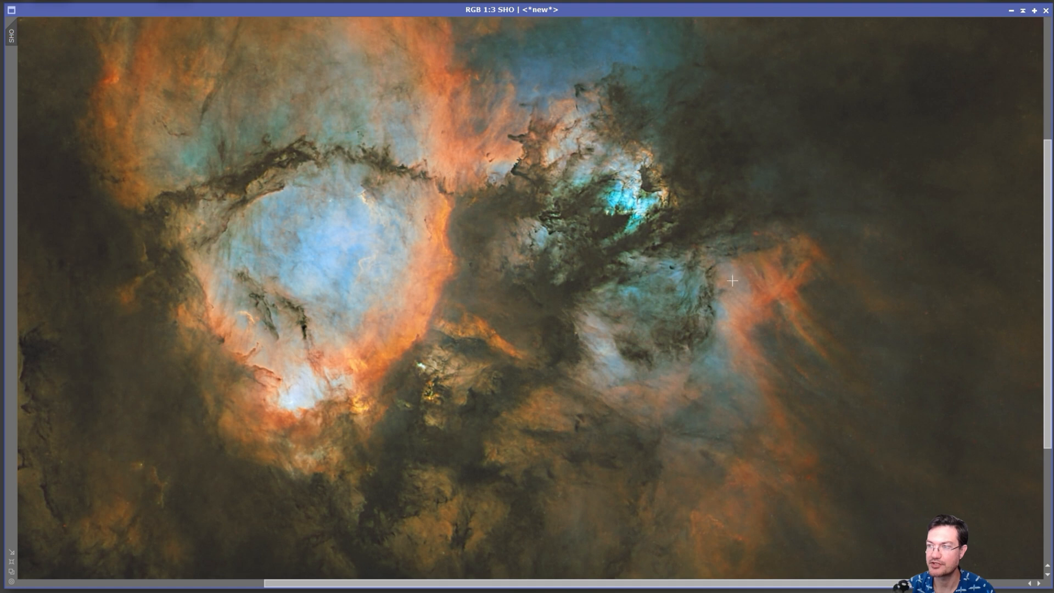
click(1012, 10)
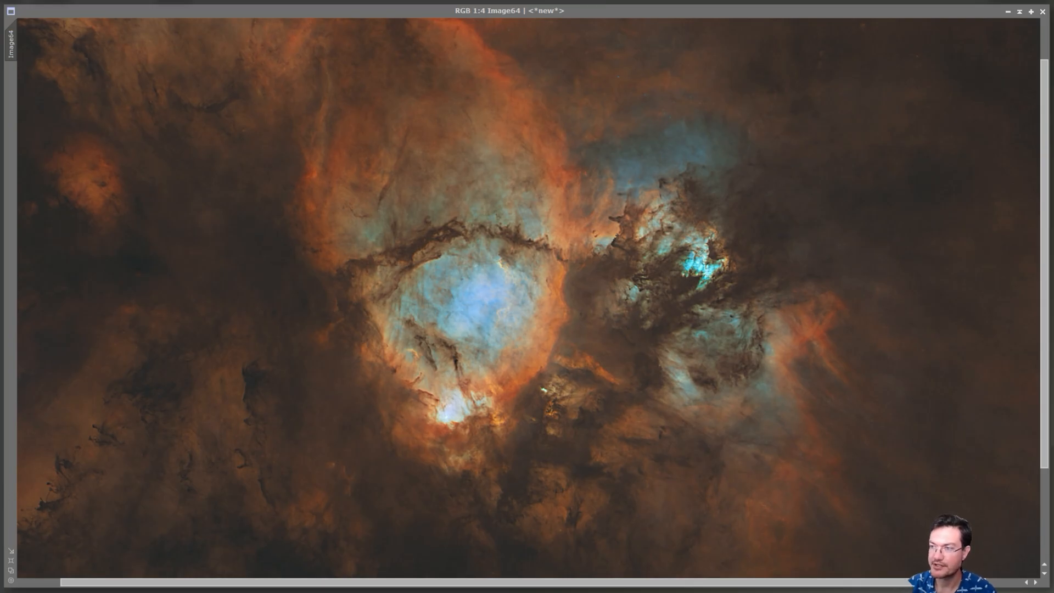
Compare the processing history states of Image64, checking contrast and the red and blue tones.
click(509, 11)
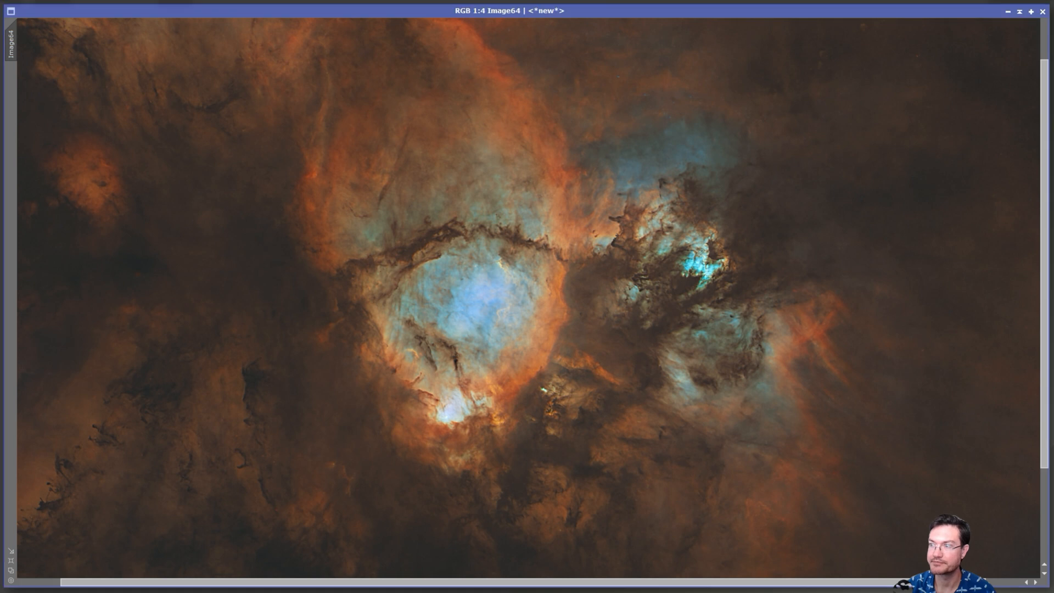
key(ctrl+z)
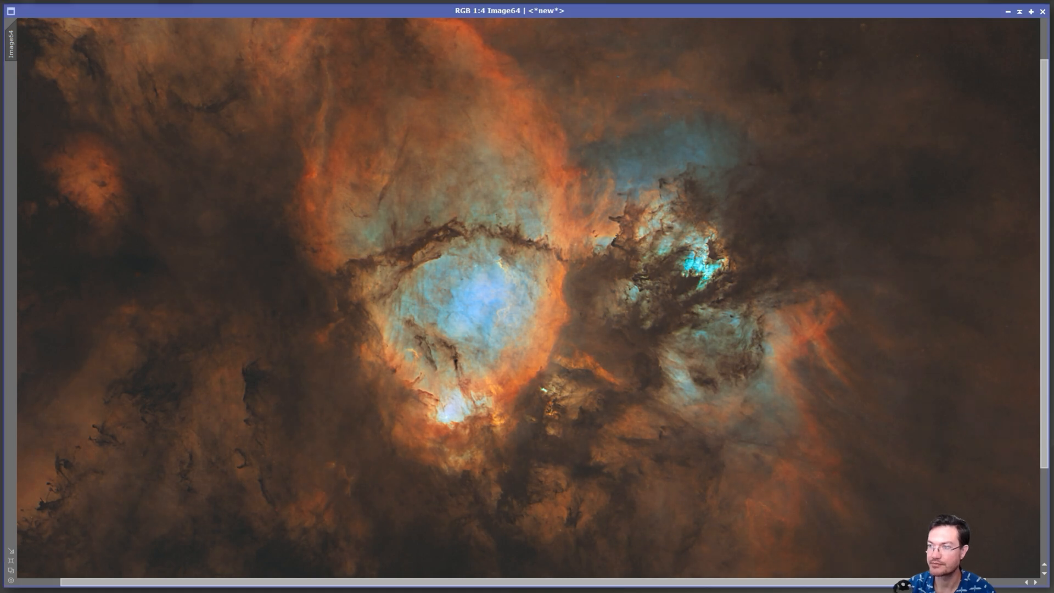
key(ctrl+y)
key(ctrl+z)
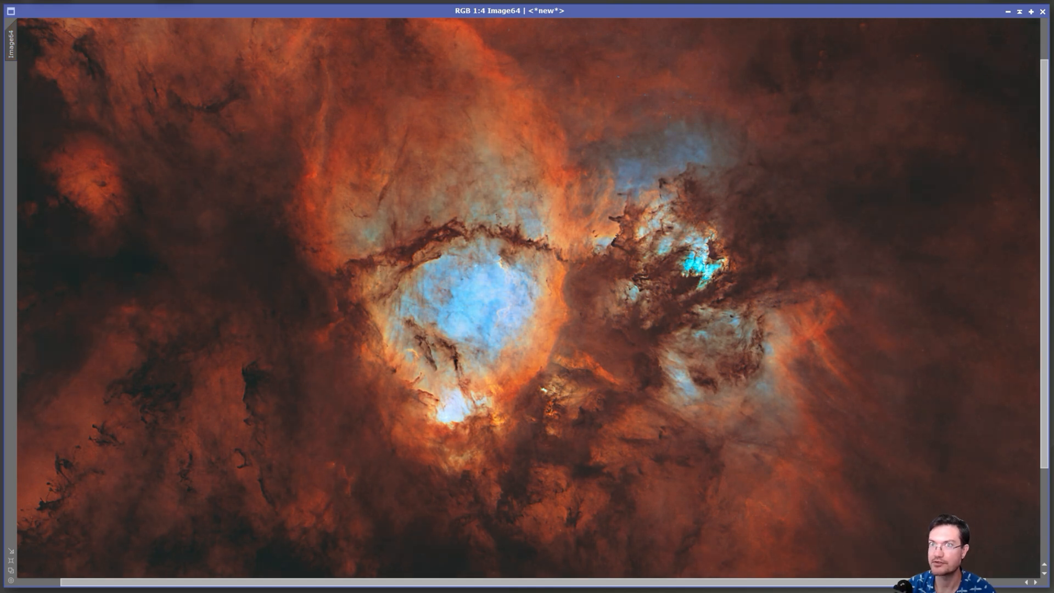
Examine the dark columns at the lower left and the blue core with its orange rim in FullStarless at up to 1:2.
key(ctrl+Tab)
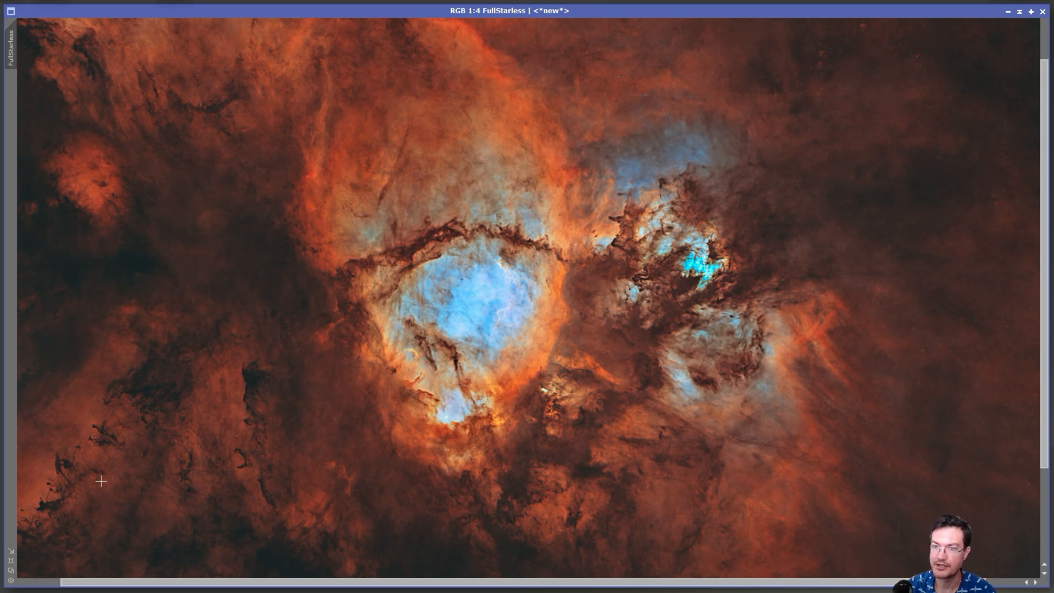
click(48, 495)
drag(67, 459, 87, 393)
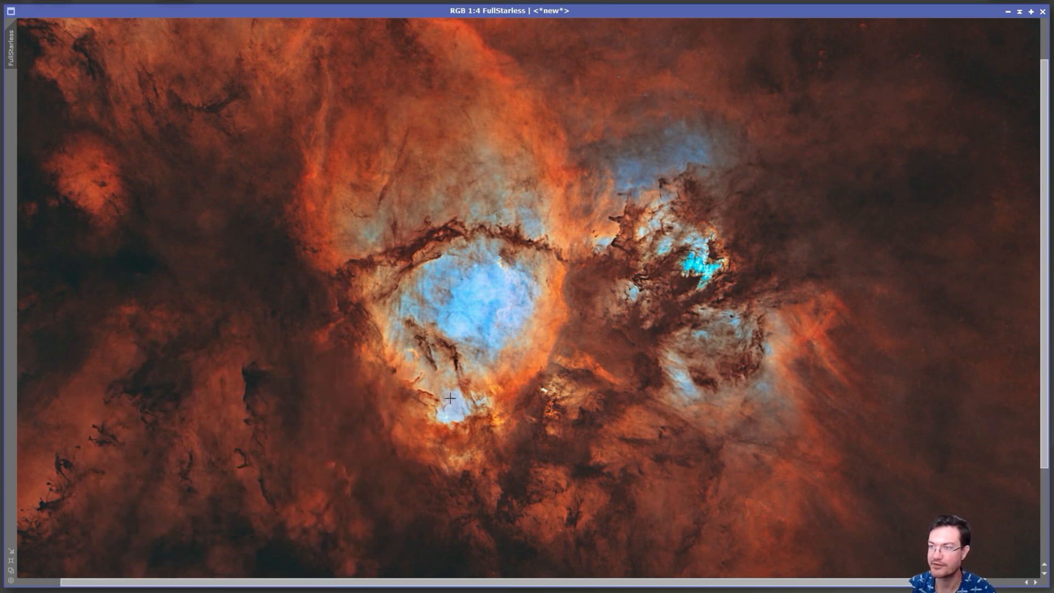
scroll(450, 398, up, 1)
scroll(438, 407, up, 1)
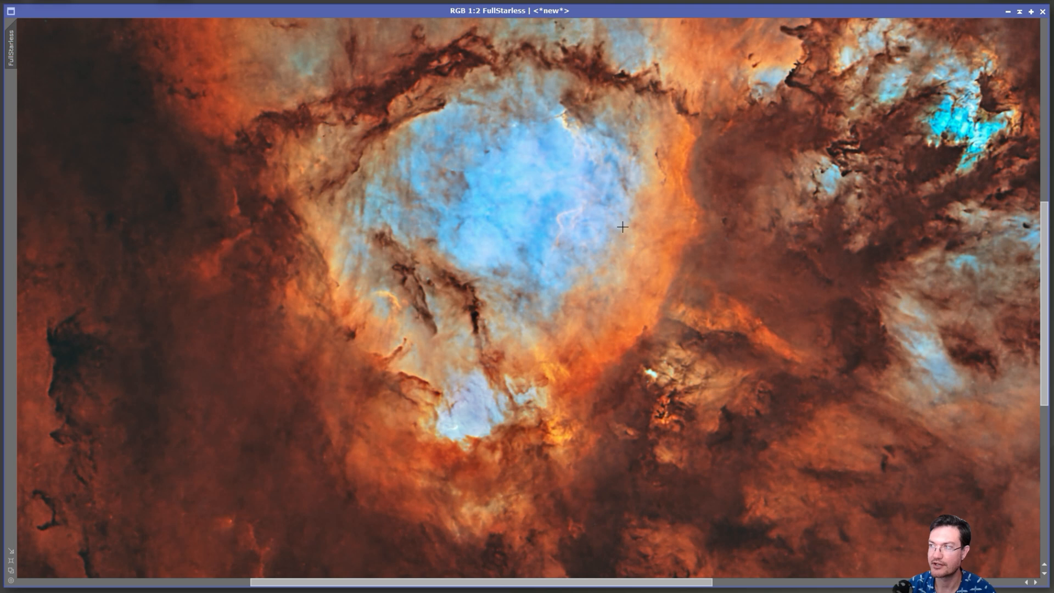
scroll(575, 378, down, 1)
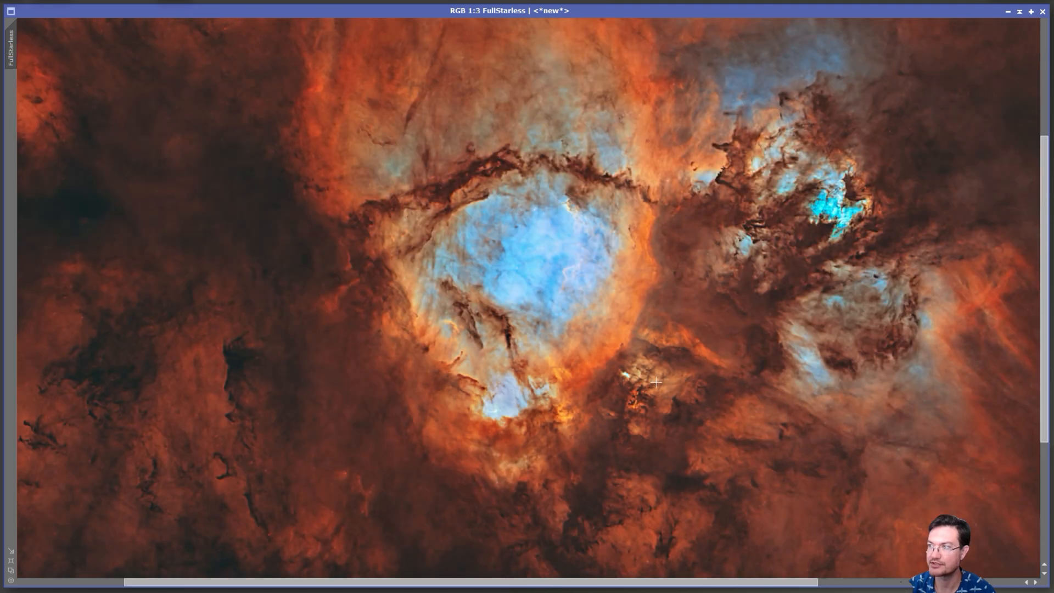
scroll(592, 378, down, 1)
Examine the outer regions of FullStarless, covering the right-hand filaments, the red area at the lower right and the upper left corner.
drag(634, 218, 629, 294)
click(735, 333)
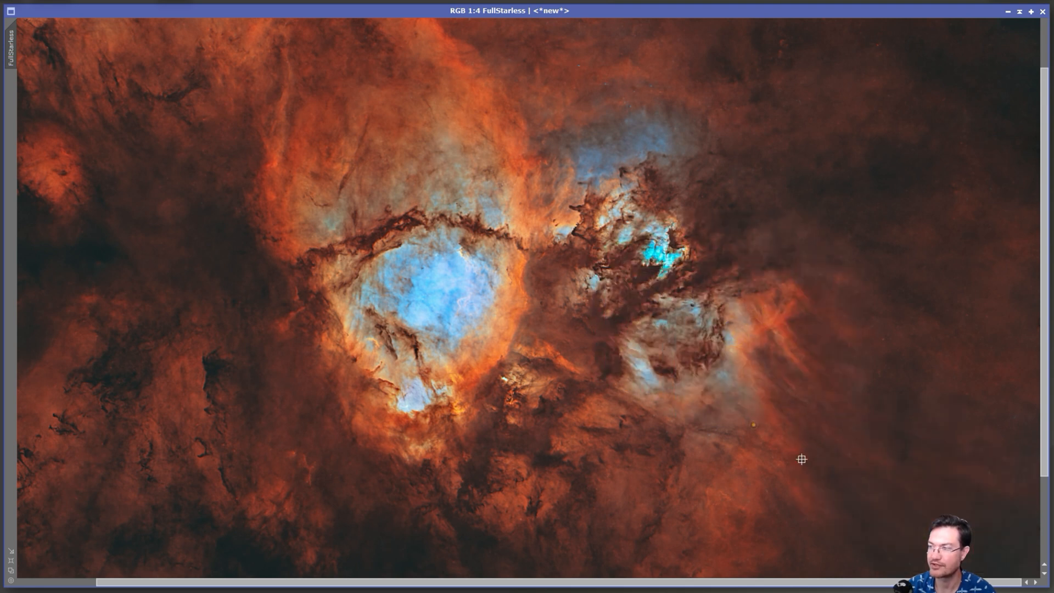
scroll(1039, 388, down, 3)
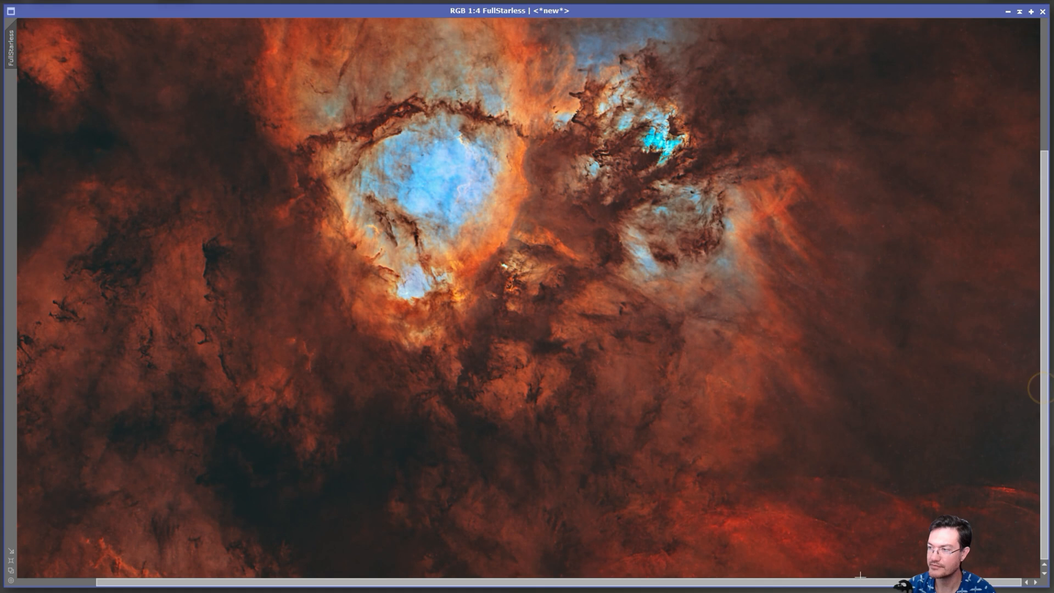
click(705, 523)
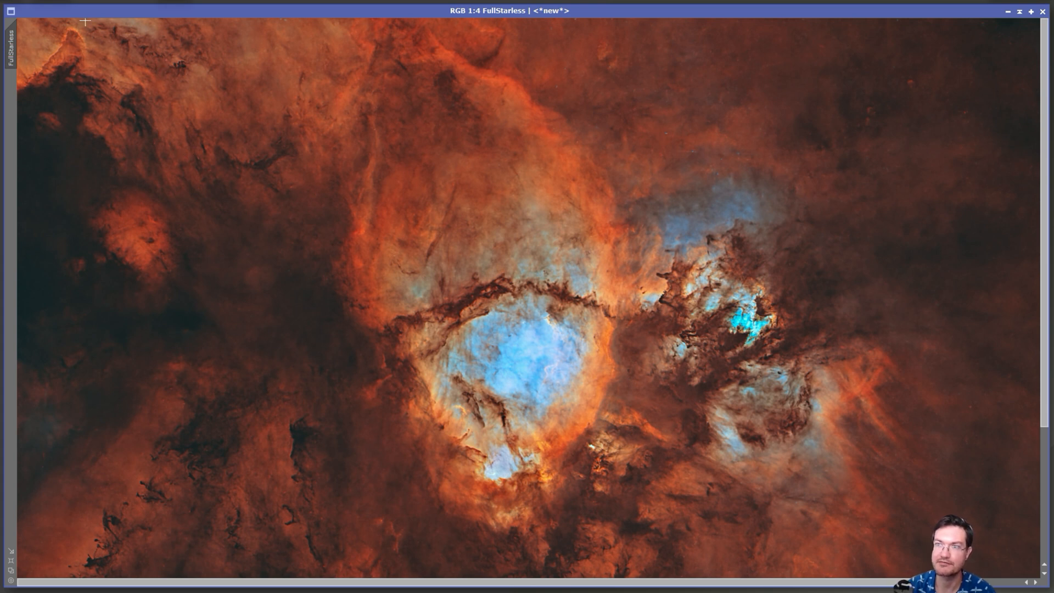
scroll(804, 437, down, 1)
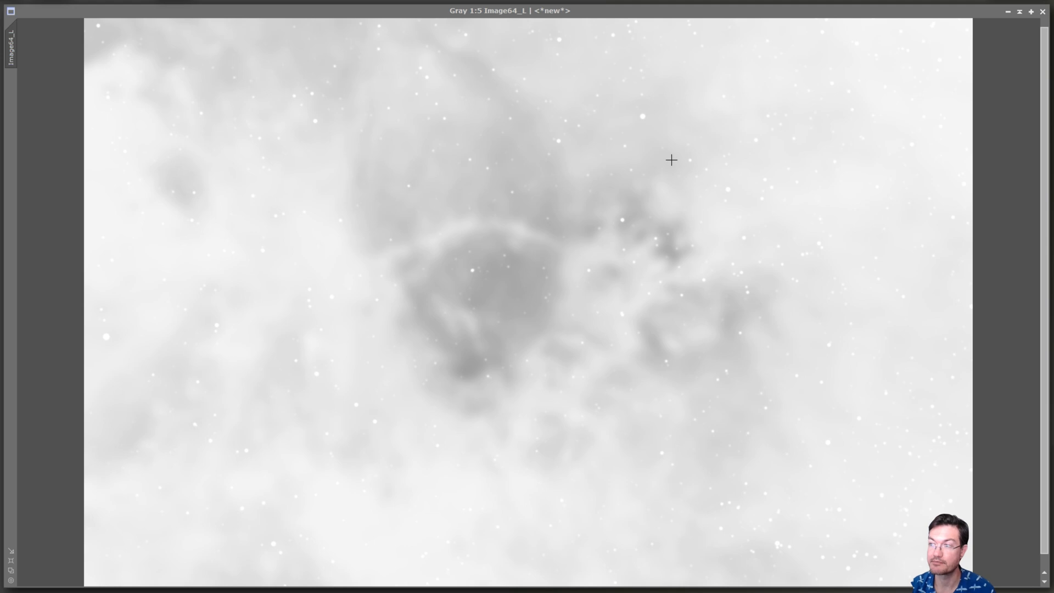
Inspect the stars in the inverted Image64_L mask, probing the bright star above the nebula and the one inside the core.
click(637, 112)
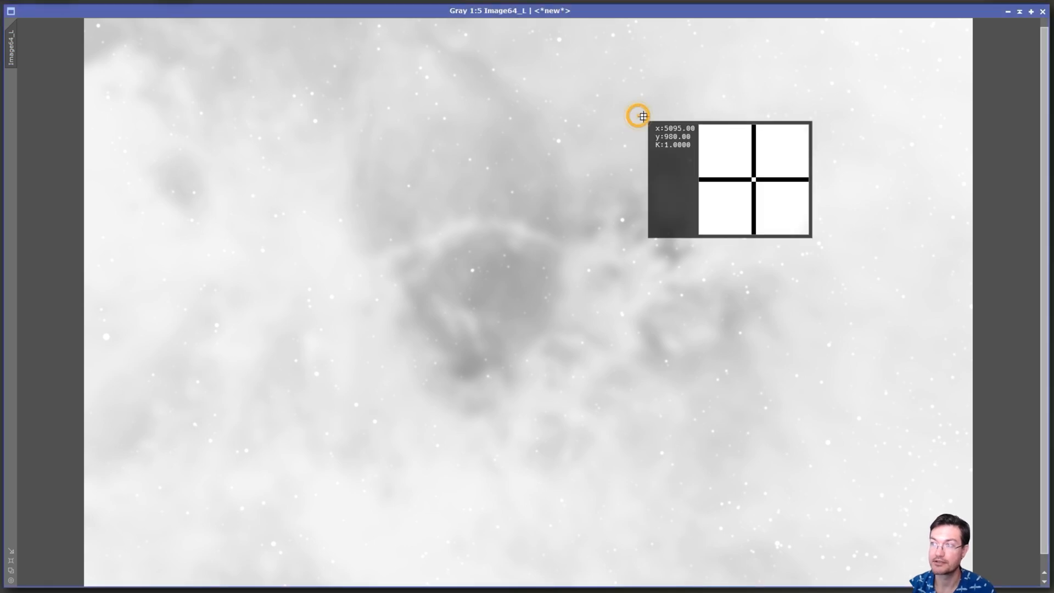
scroll(643, 114, up, 3)
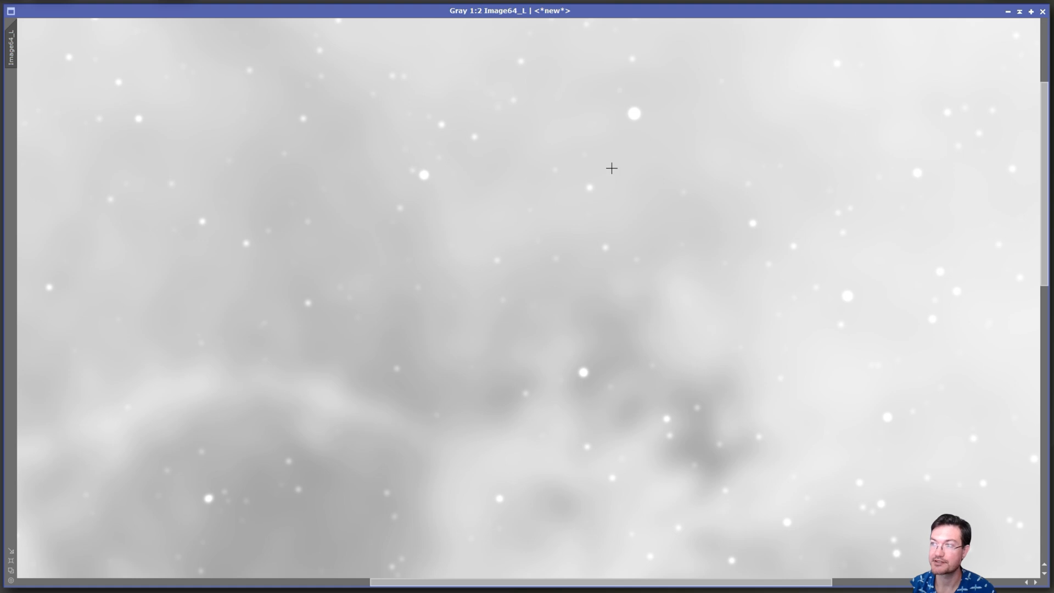
click(631, 113)
scroll(440, 241, down, 2)
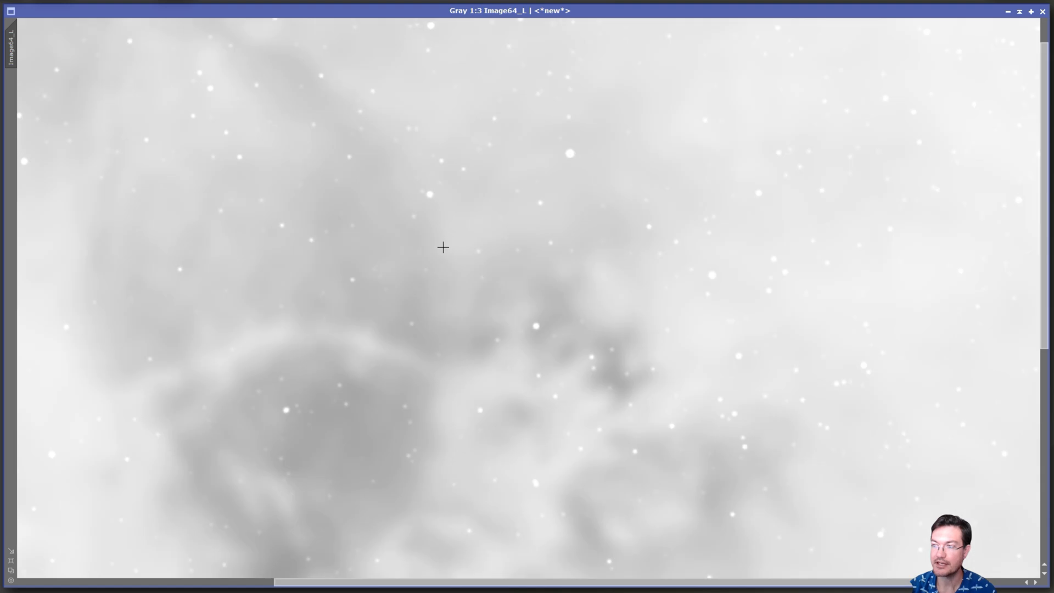
scroll(424, 376, up, 1)
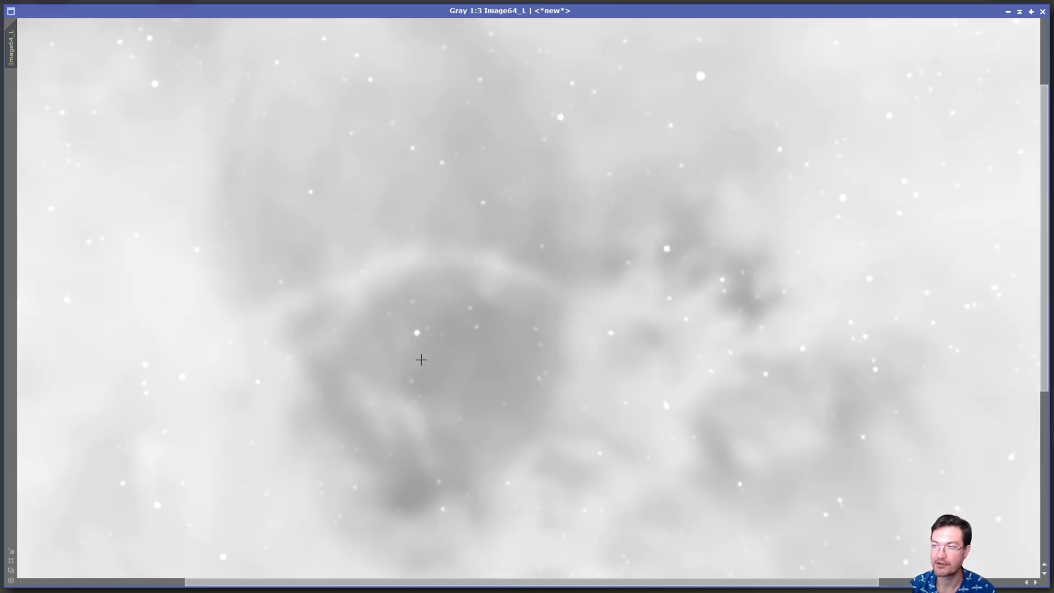
click(415, 343)
scroll(498, 415, down, 1)
scroll(498, 414, down, 1)
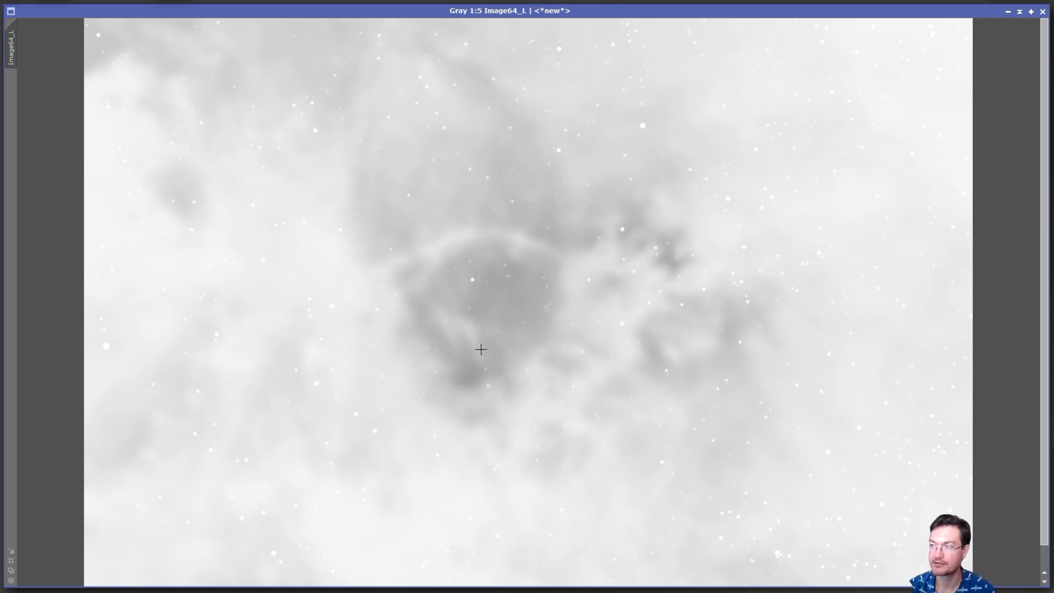
drag(505, 338, 690, 388)
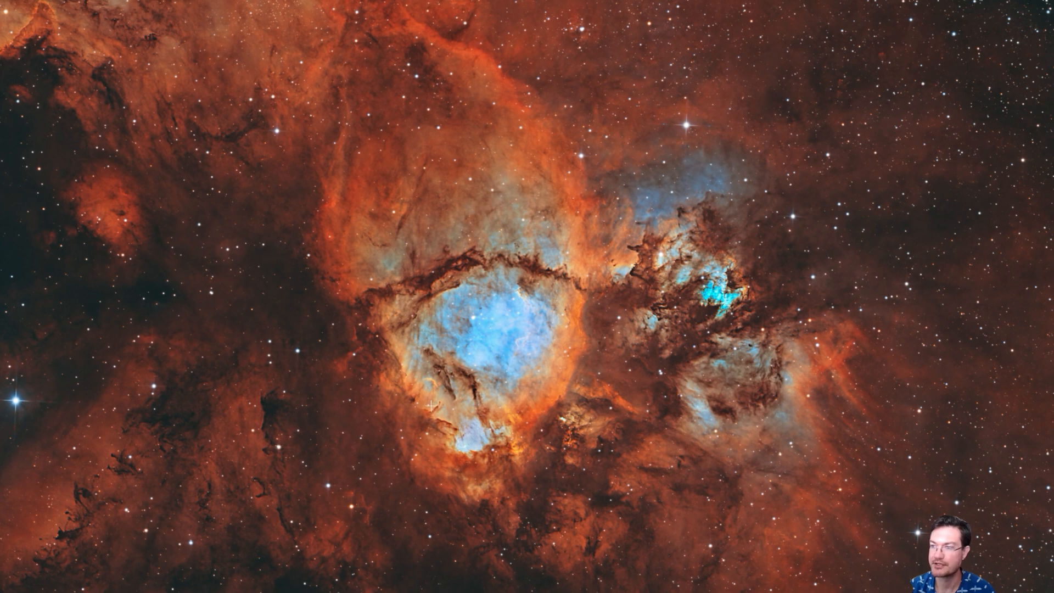
Look over the final image with stars at full screen, including its lower part, and leave the full-screen view.
scroll(431, 406, up, 2)
scroll(431, 408, down, 3)
scroll(428, 413, up, 1)
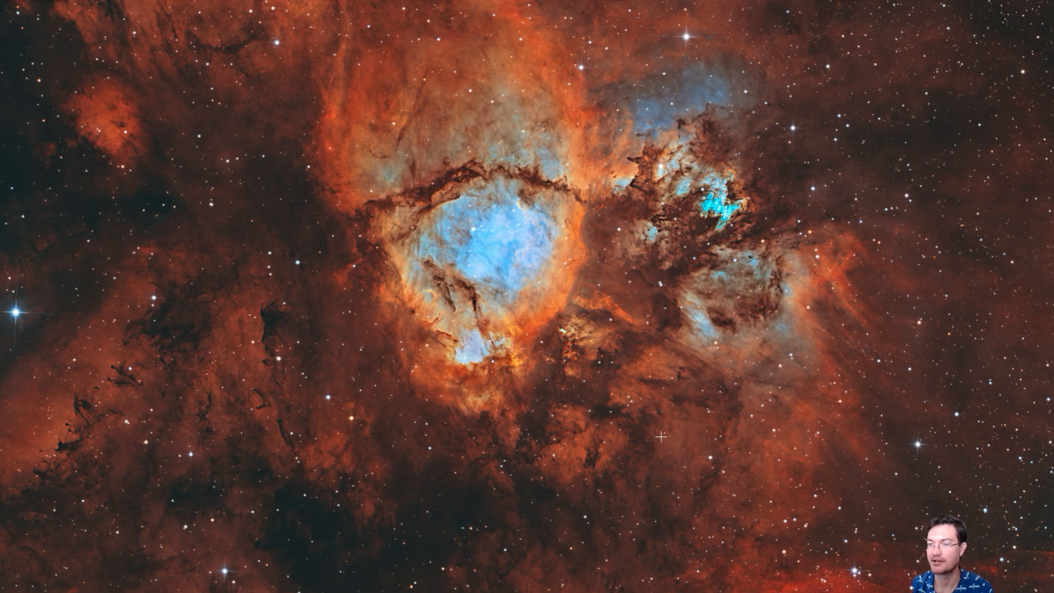
key(Escape)
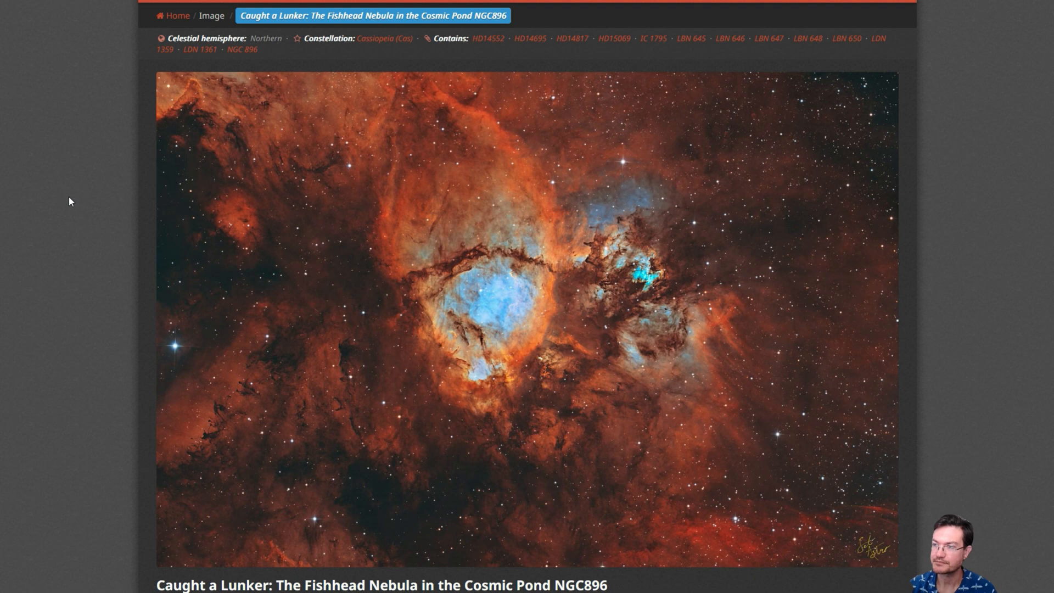
Read the acquisition details and description on the AstroBin page of the Fishhead Nebula NGC896 image.
mouse_move(456, 238)
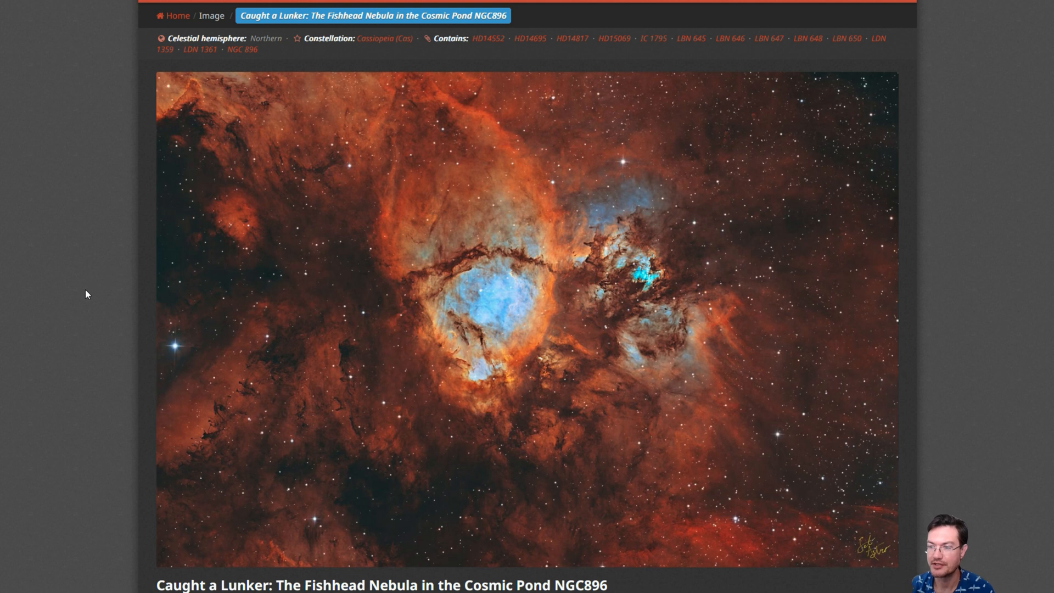
scroll(85, 289, down, 8)
scroll(88, 291, down, 3)
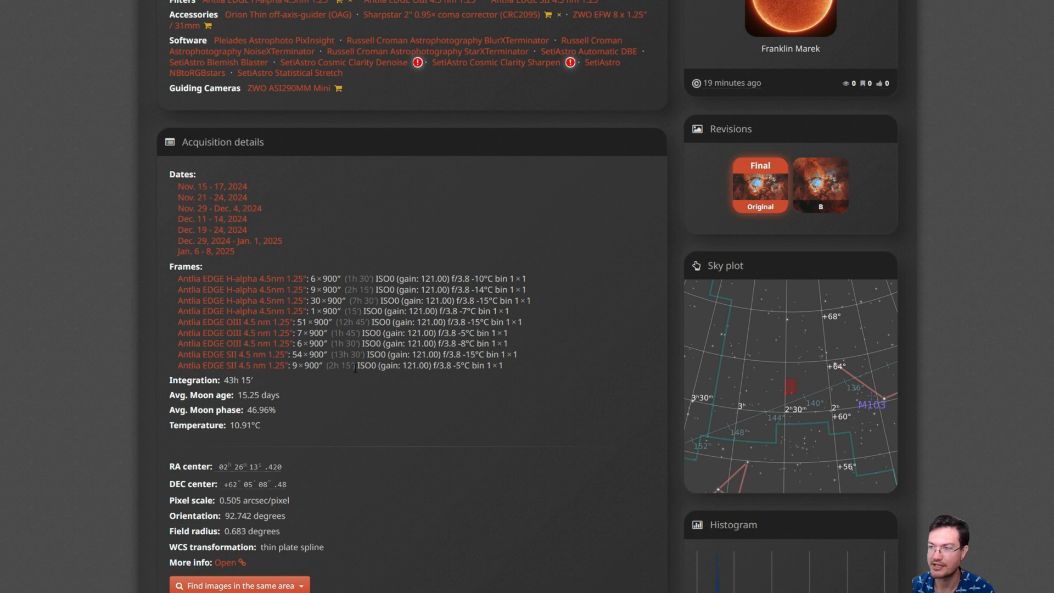
scroll(355, 426, down, 5)
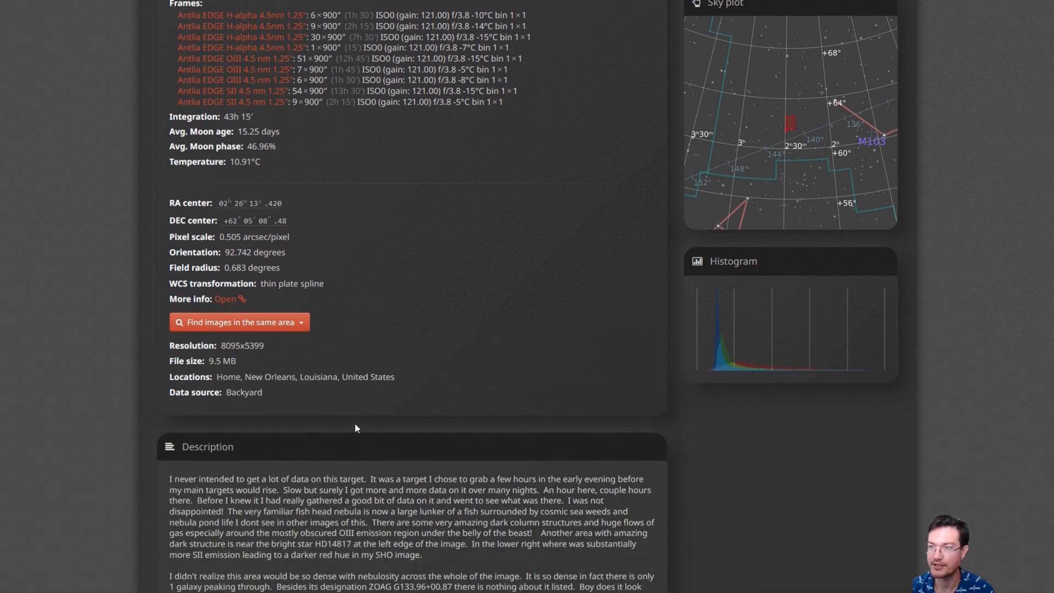
scroll(354, 429, down, 6)
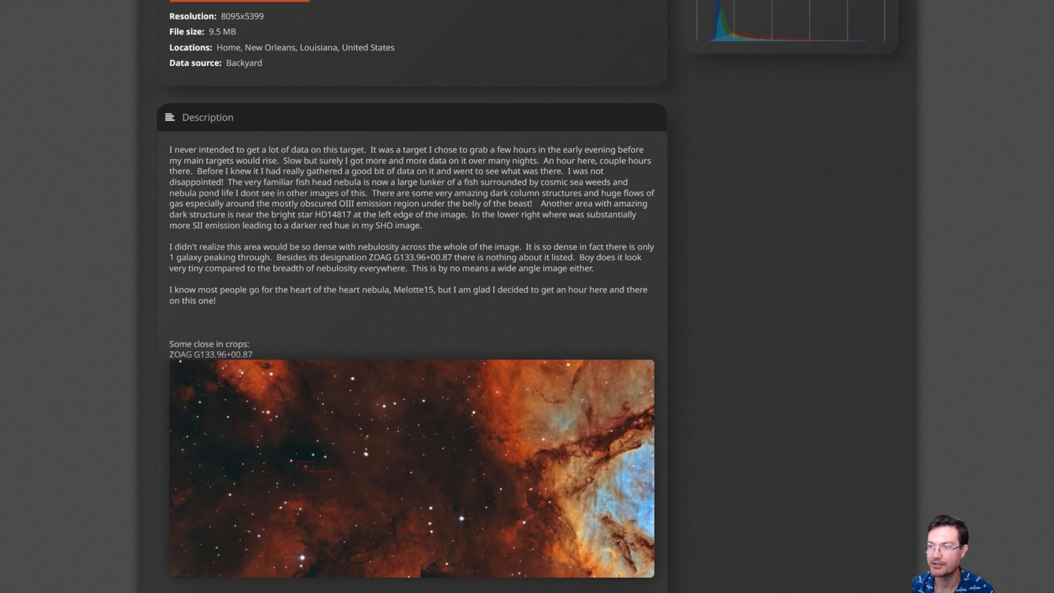
scroll(438, 242, down, 4)
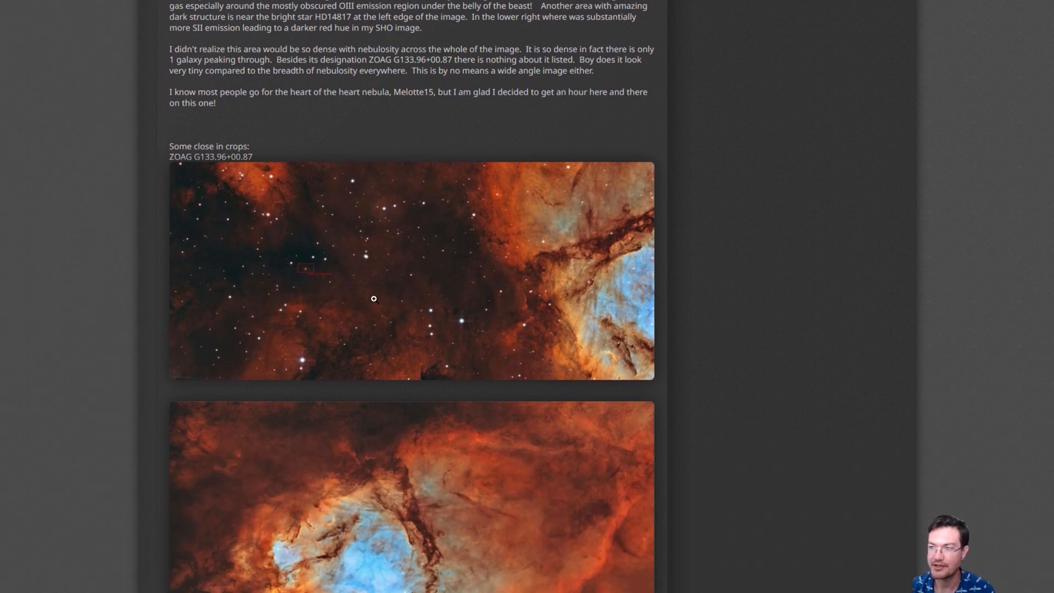
Enlarge the ZOAG G133.96+00.87 crop to check the marked galaxy, and look through the remaining close-in crops.
scroll(374, 299, down, 1)
click(377, 261)
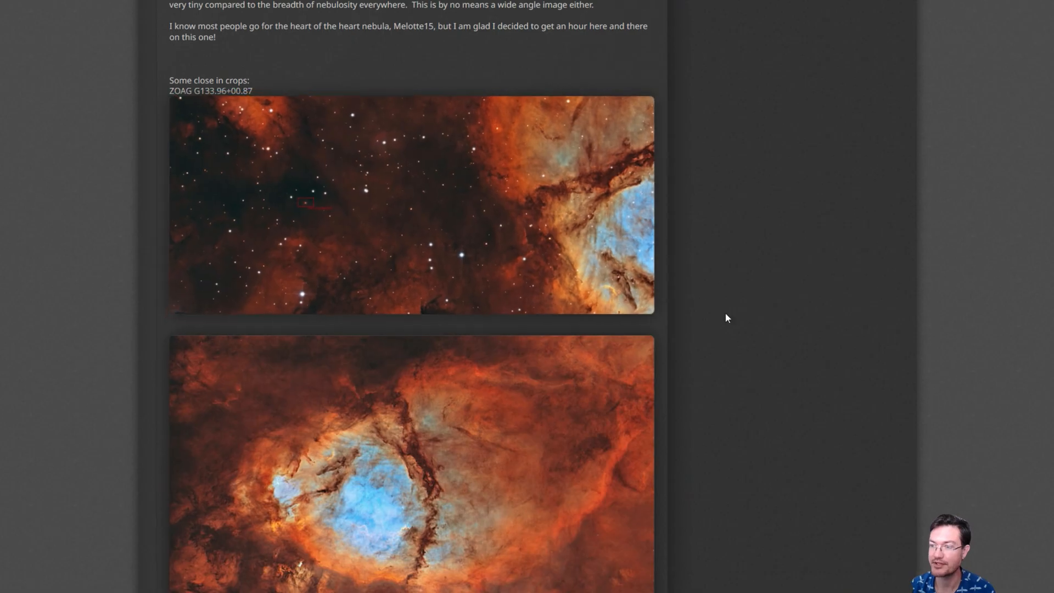
scroll(757, 338, down, 2)
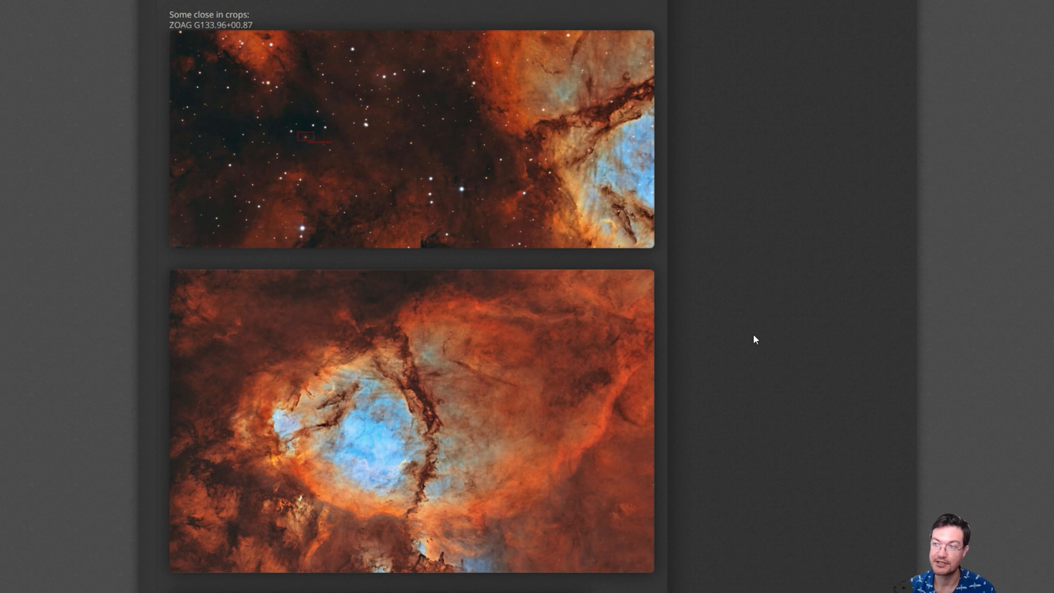
scroll(687, 376, down, 7)
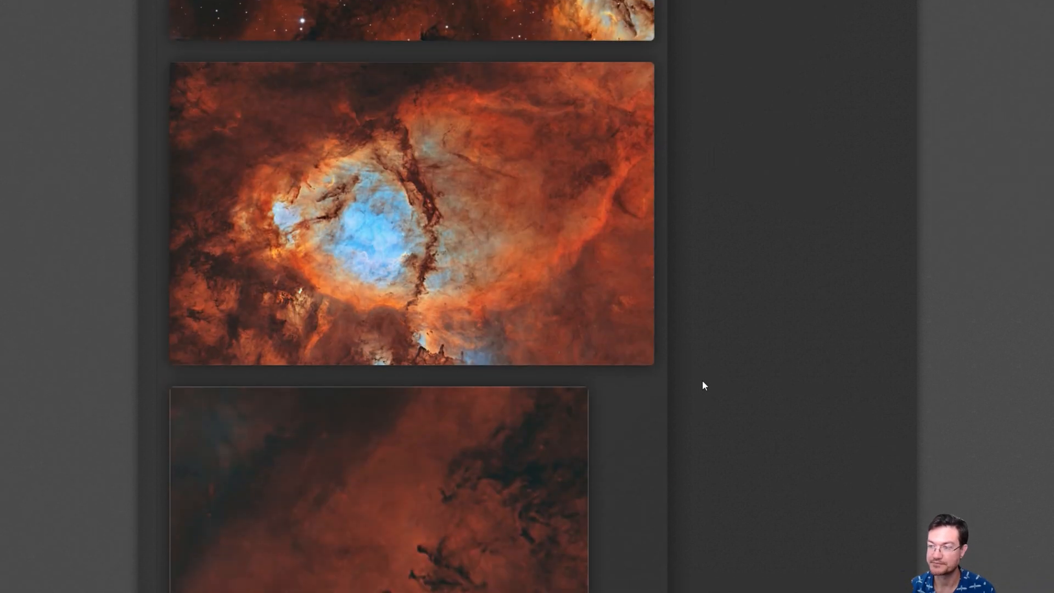
scroll(704, 385, down, 10)
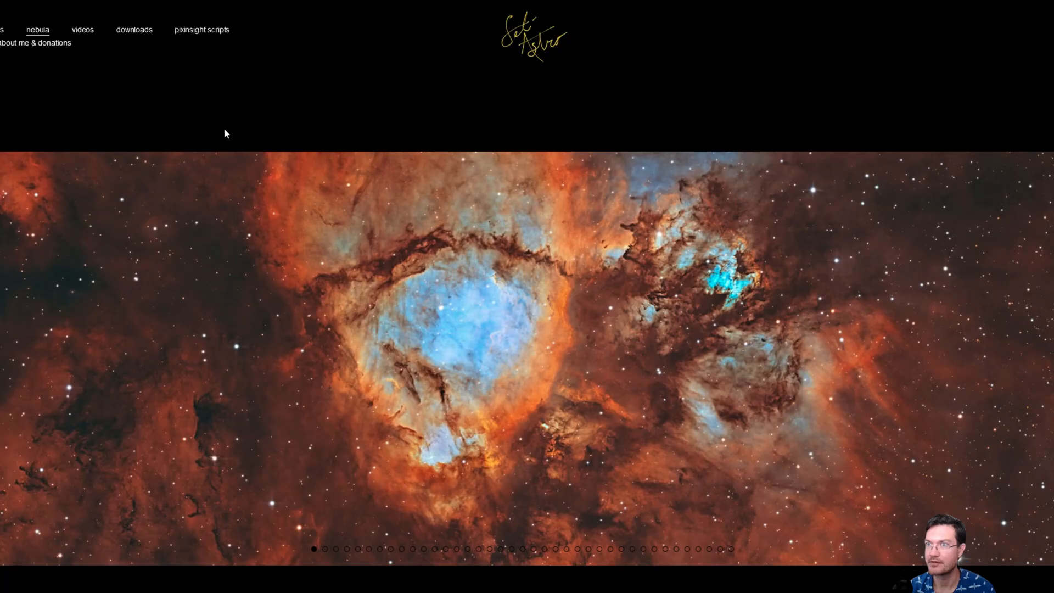
scroll(224, 127, down, 12)
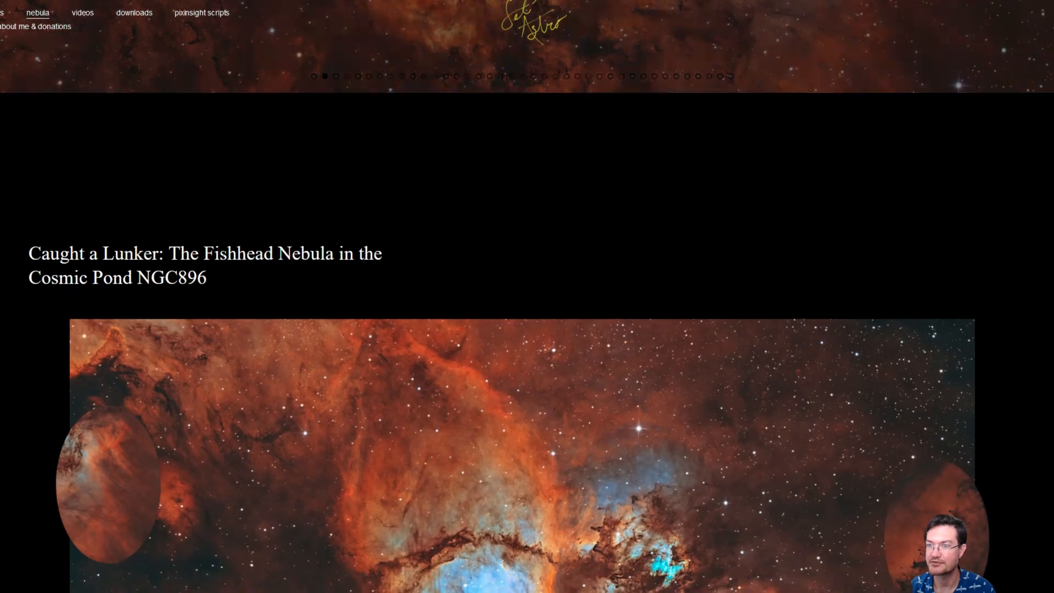
Review the Fishhead Nebula NGC896 page on the Seti Astro website, covering the main image, oval crops, description and starless version.
scroll(225, 251, down, 10)
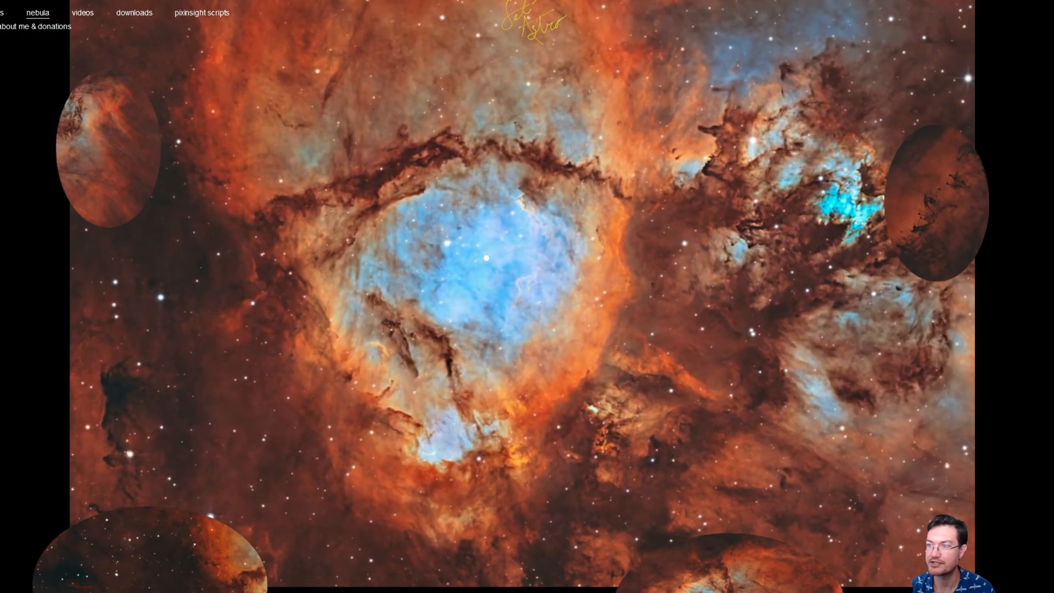
scroll(527, 296, down, 6)
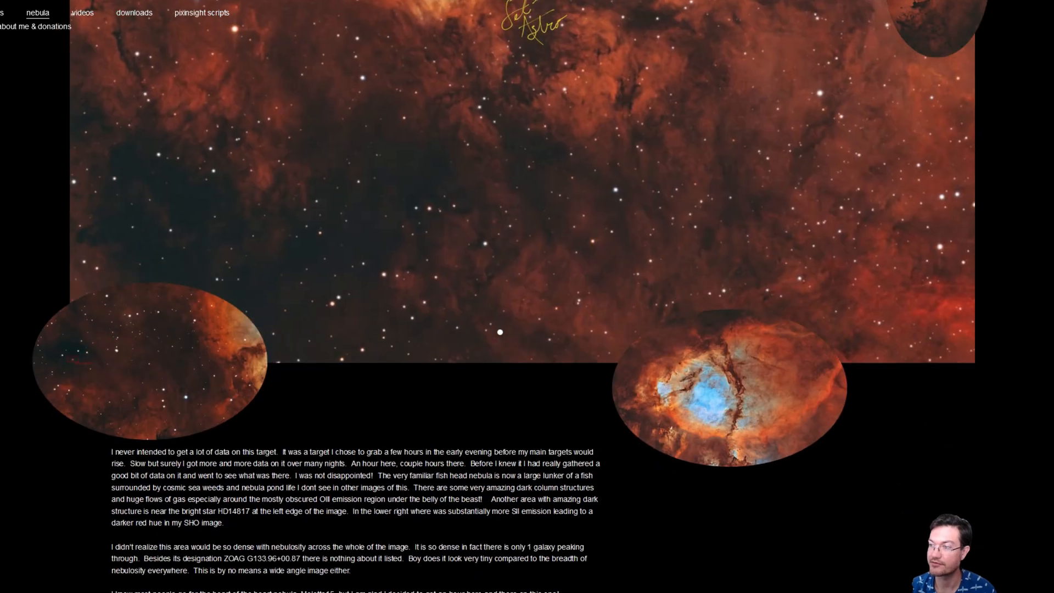
scroll(134, 422, down, 7)
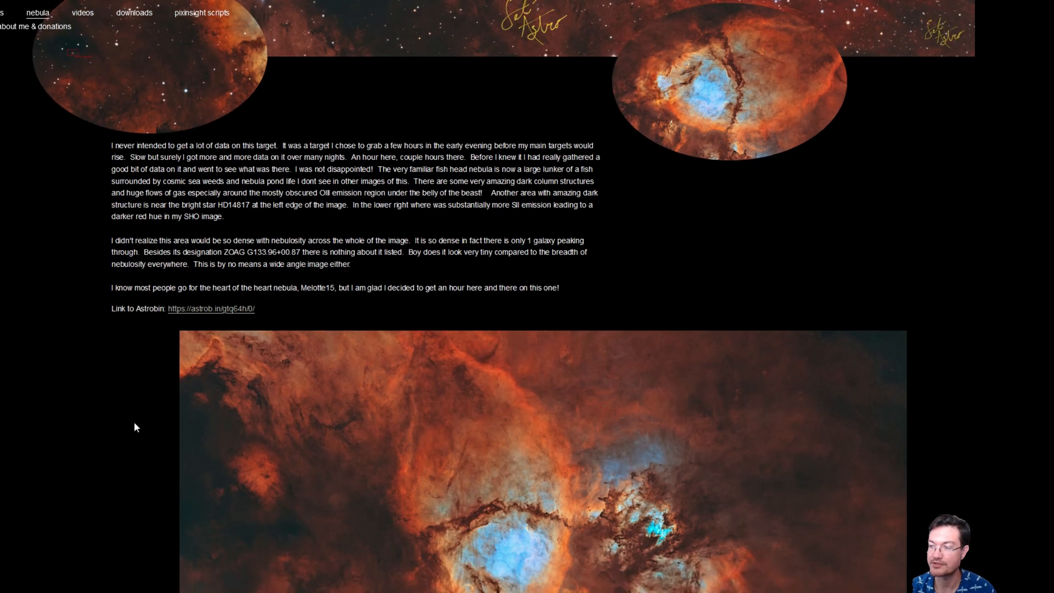
scroll(129, 295, down, 1)
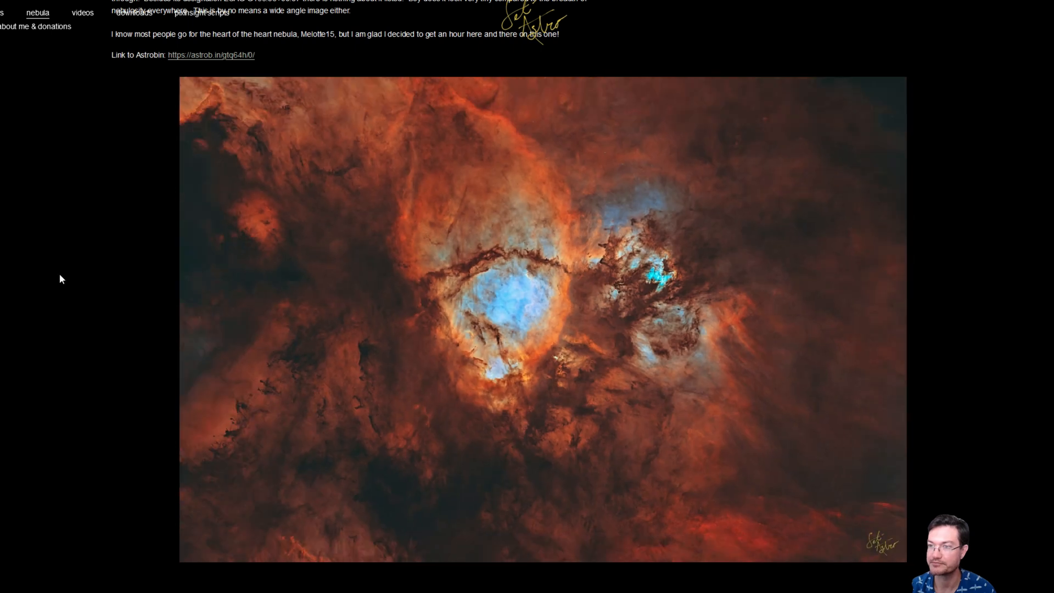
scroll(34, 189, down, 11)
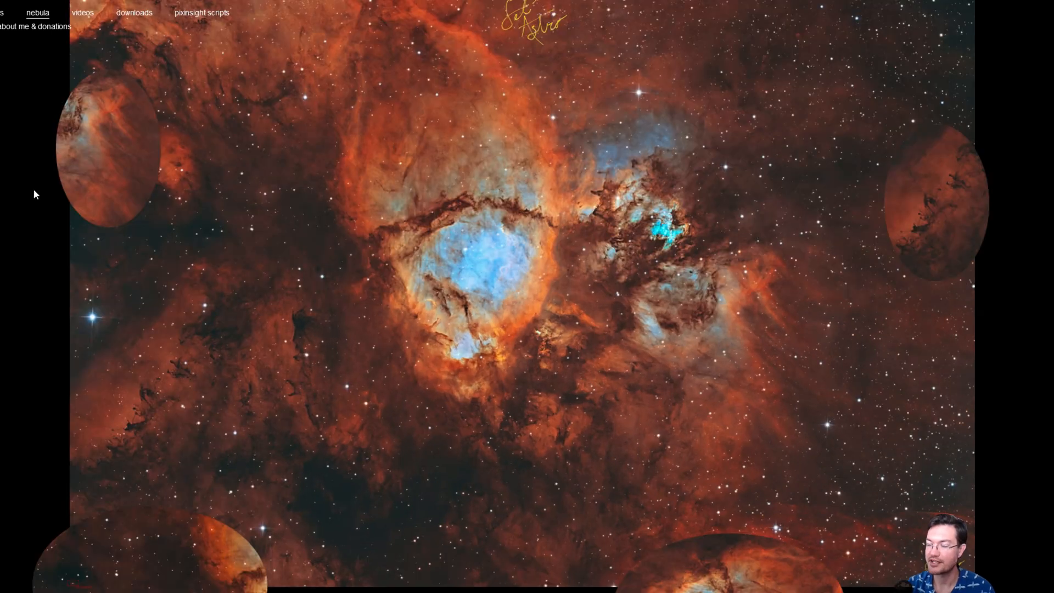